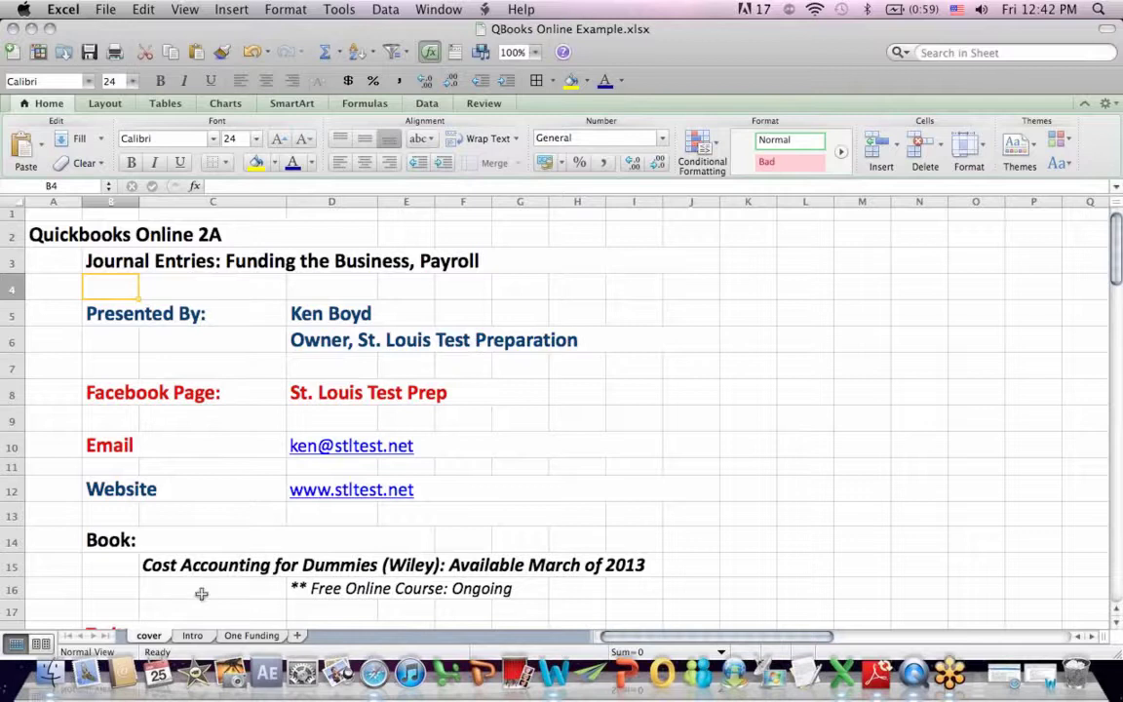
- Examine the business funding entry on the One Funding sheet, covering the cash, equipment and office furniture debits and the equity credit
drag(1119, 255, 1118, 283)
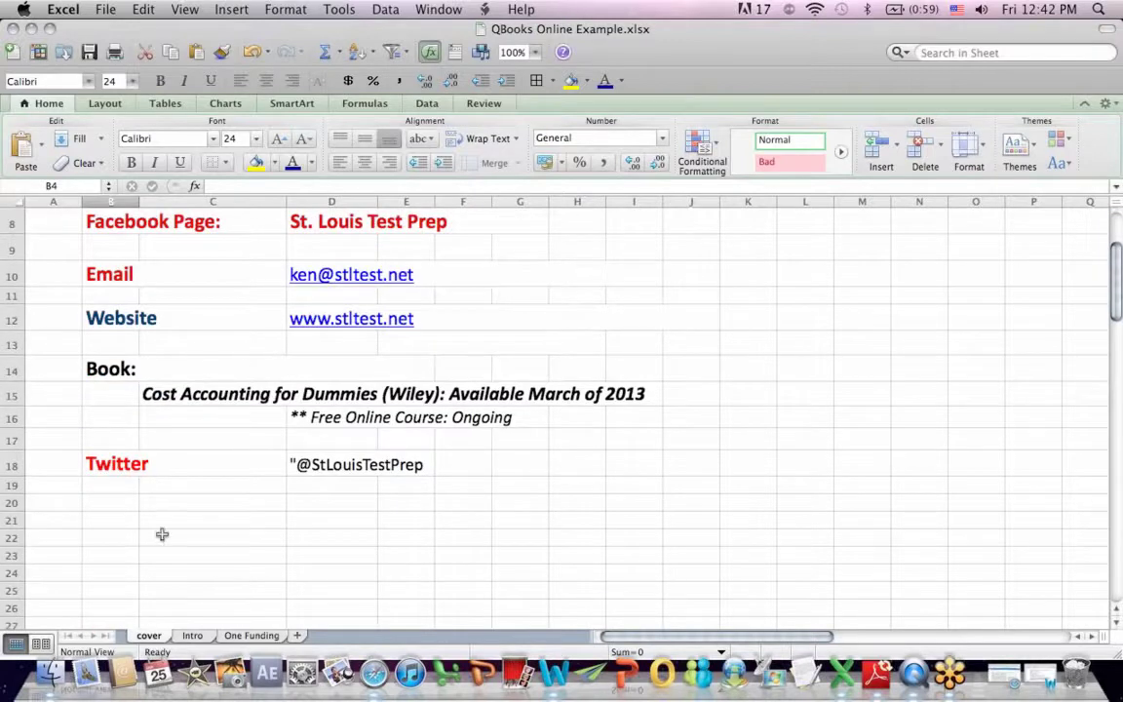
click(250, 636)
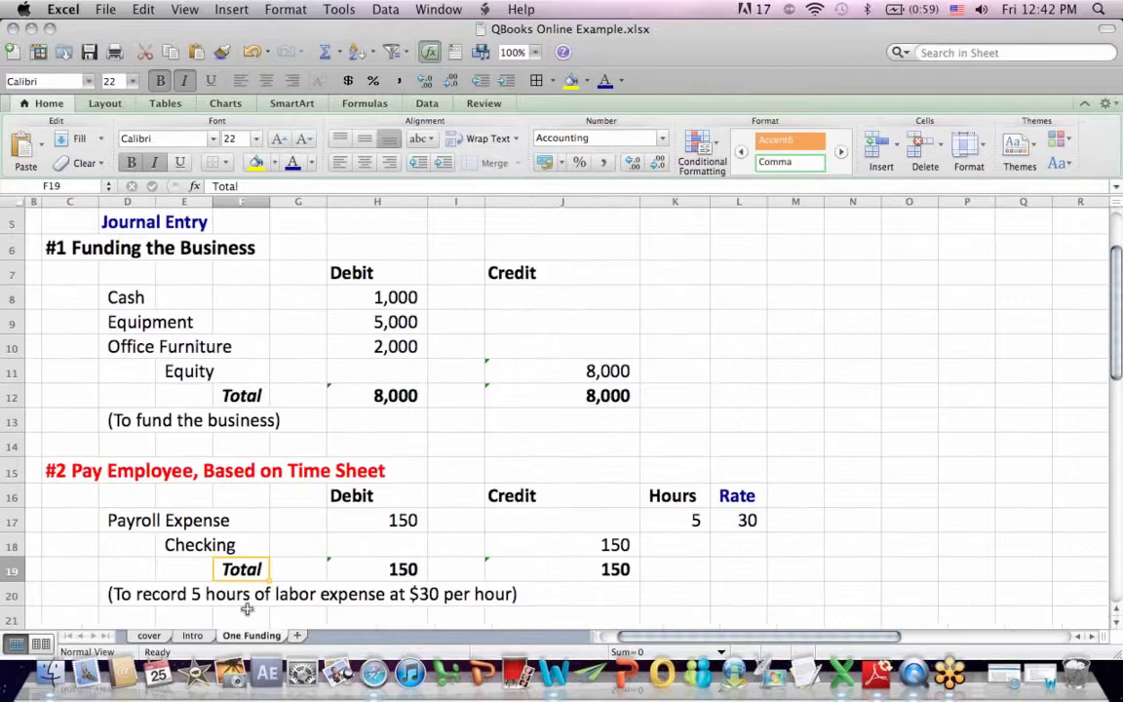
drag(1118, 320, 1119, 265)
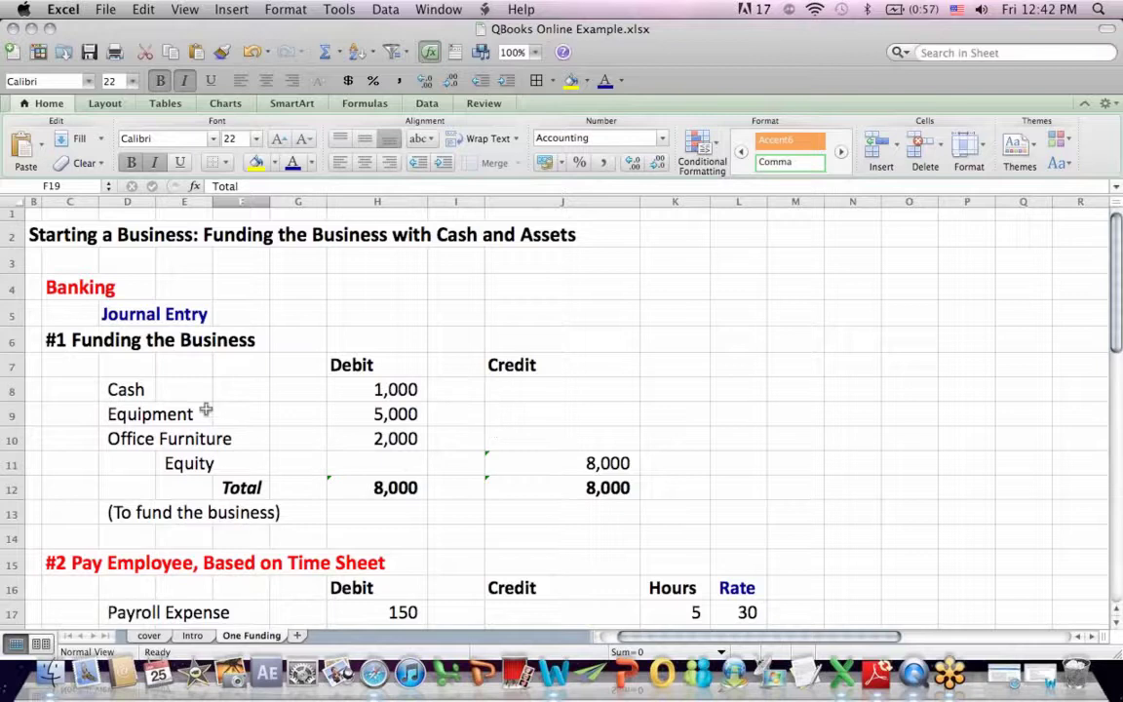
drag(133, 389, 396, 440)
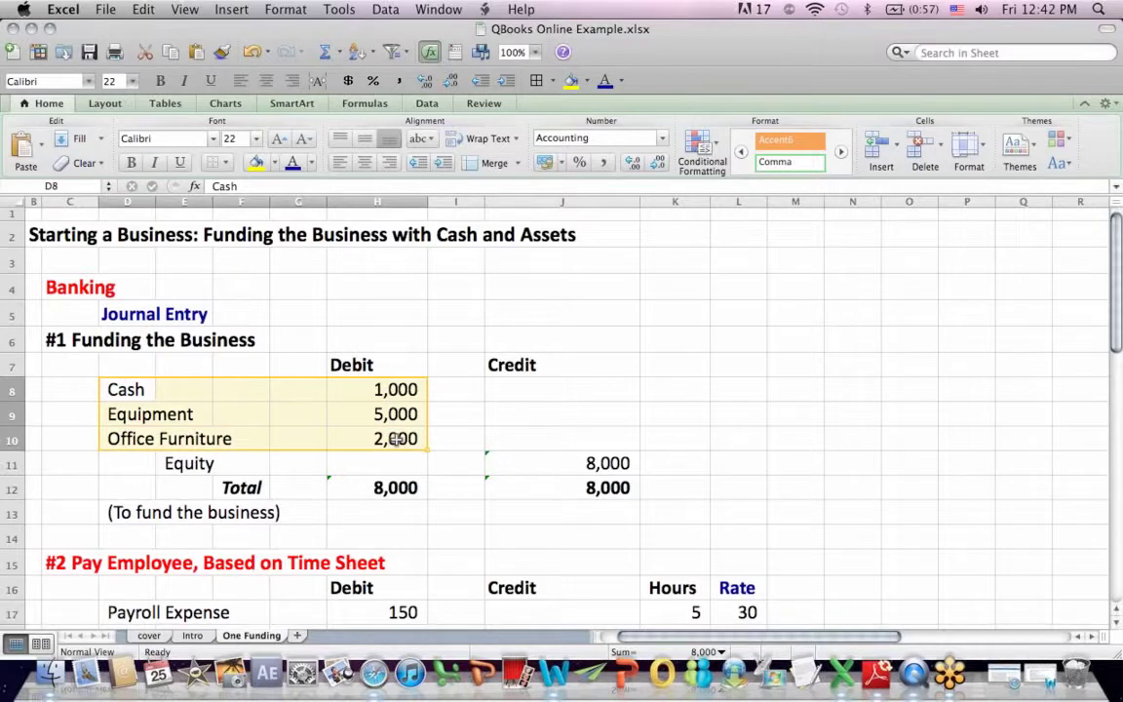
click(211, 464)
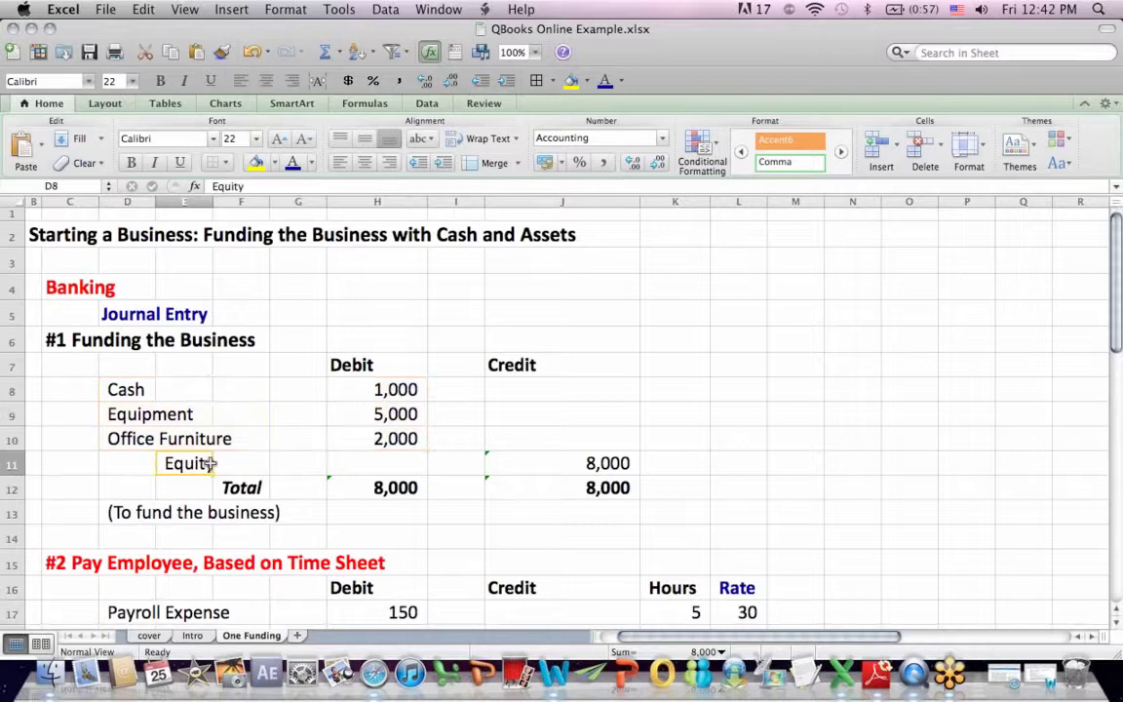
click(530, 461)
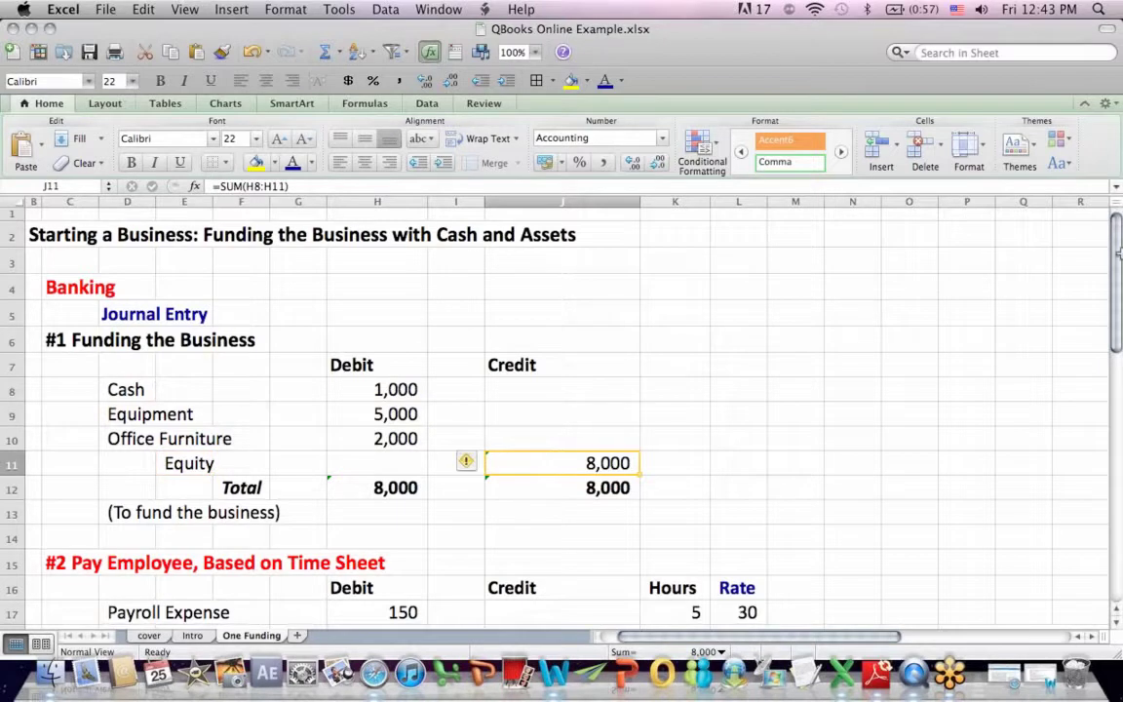
click(45, 338)
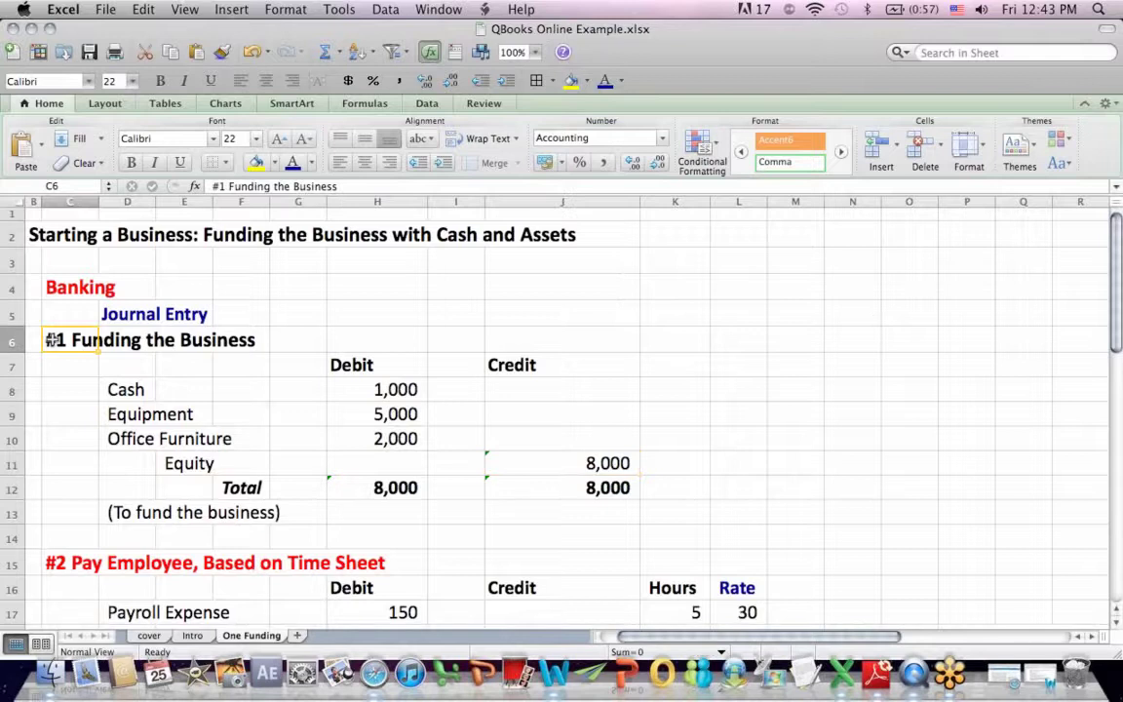
- Examine the hours and rate of the employee pay entry and the formula behind its Payroll Expense debit
drag(1116, 249, 1116, 343)
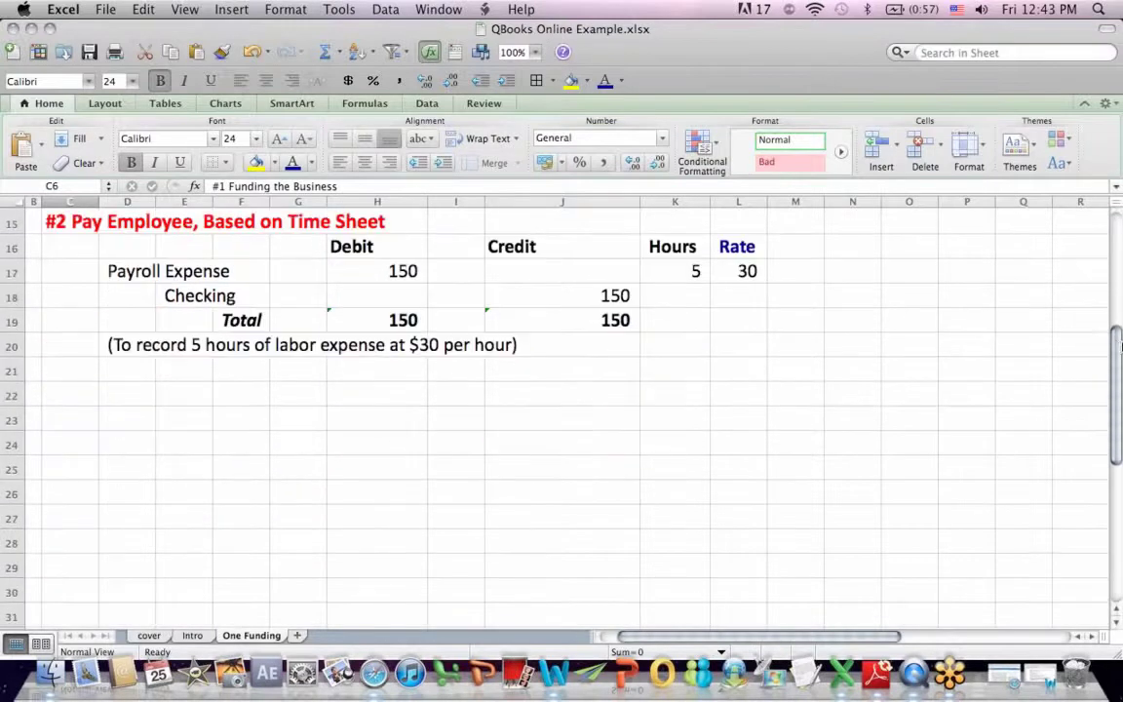
click(74, 218)
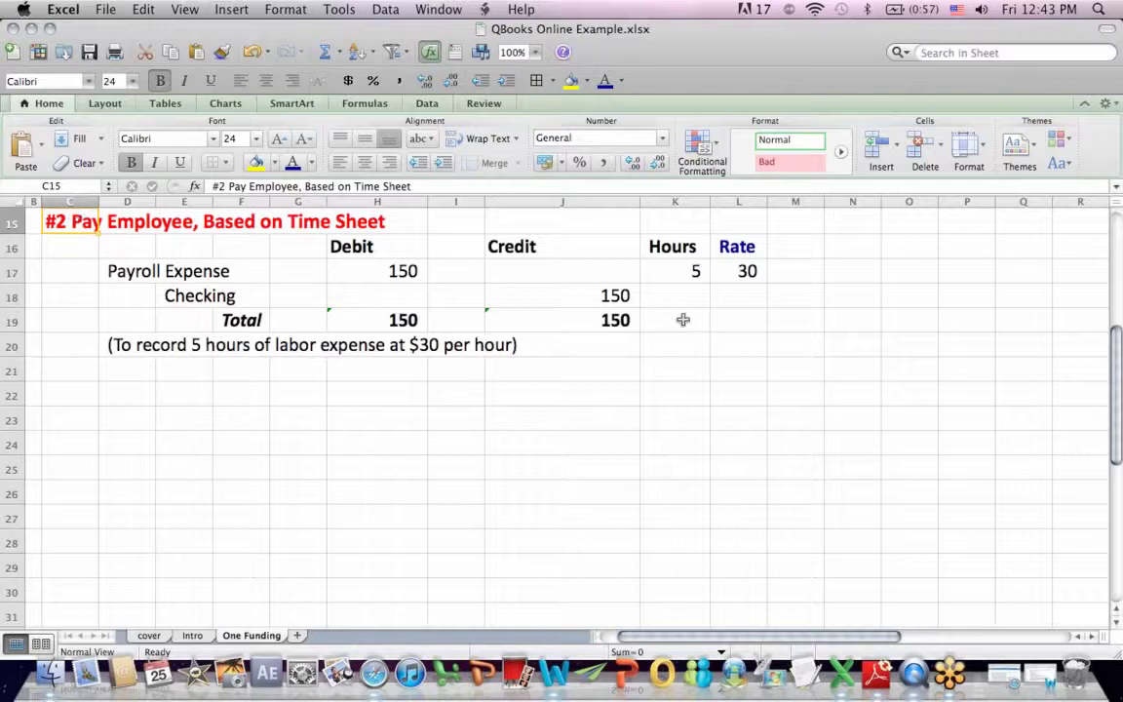
click(676, 278)
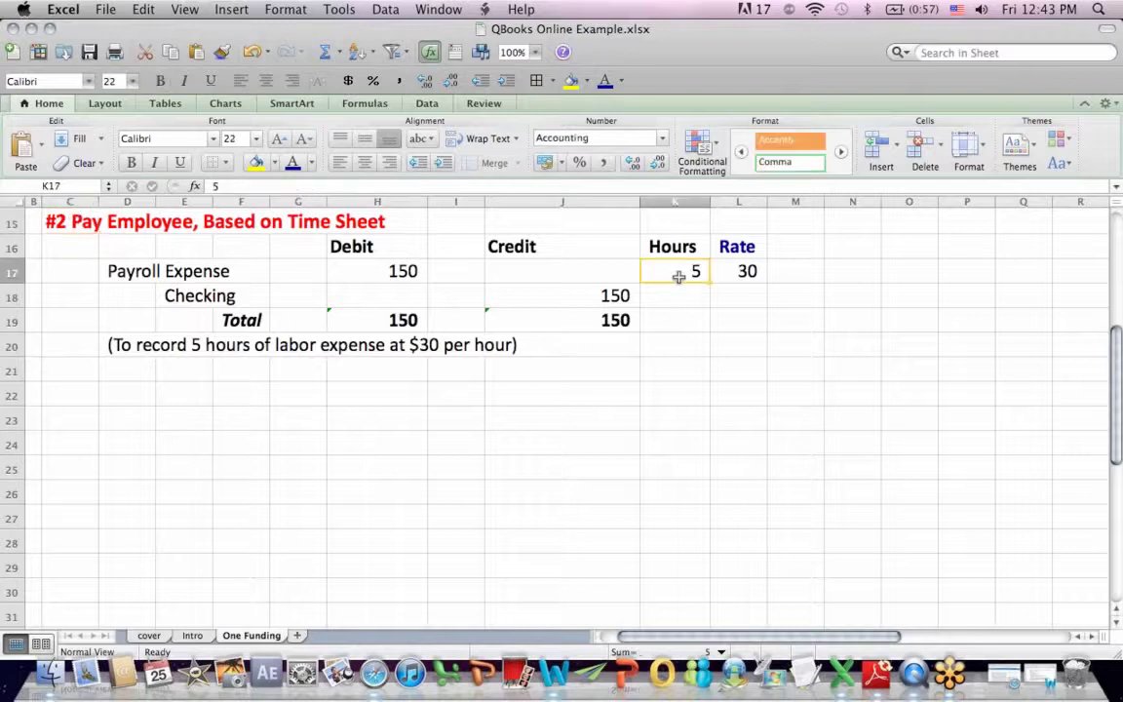
click(729, 271)
drag(737, 247, 739, 290)
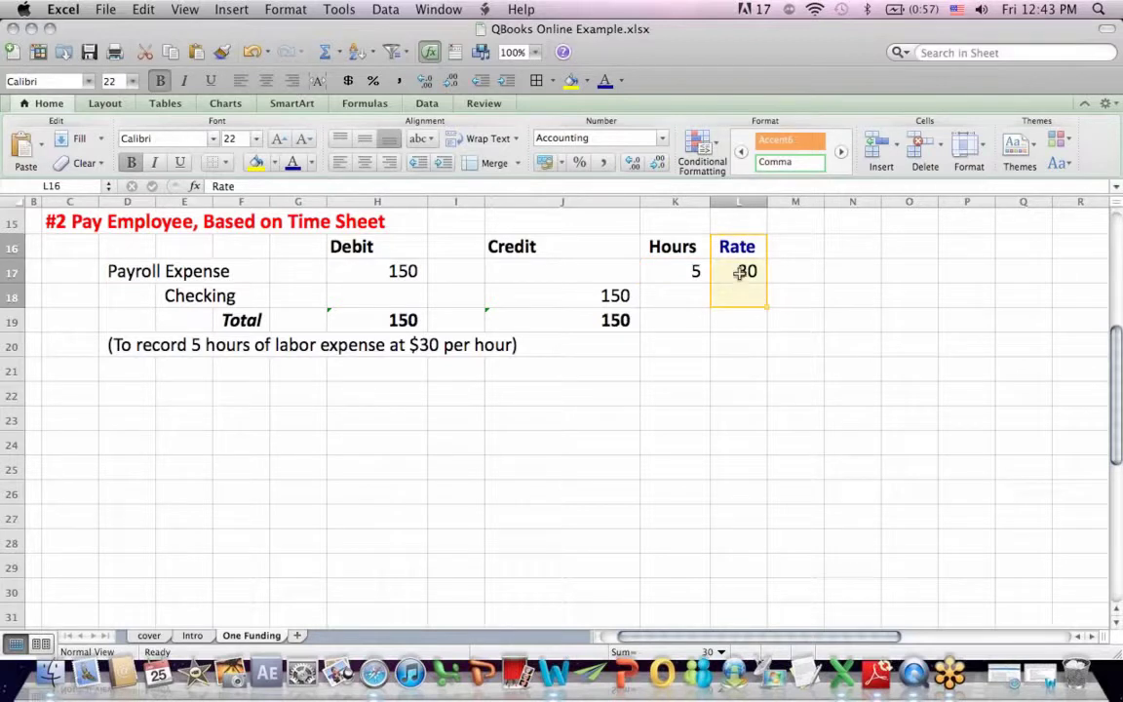
click(741, 271)
click(370, 268)
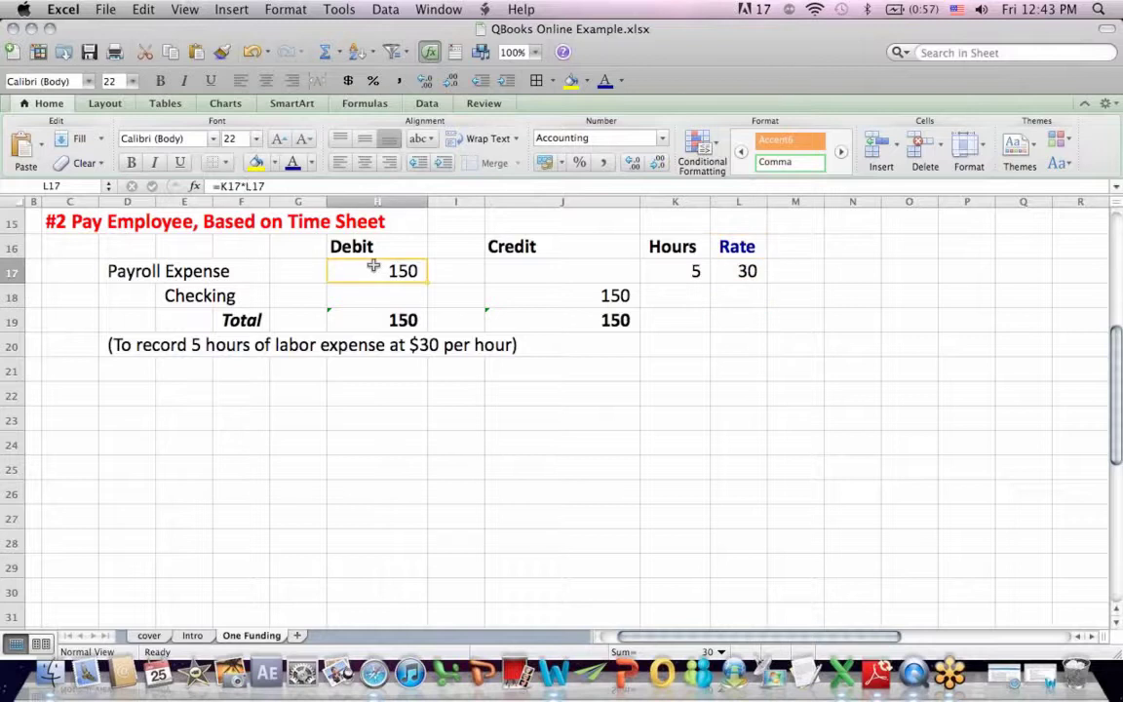
click(247, 185)
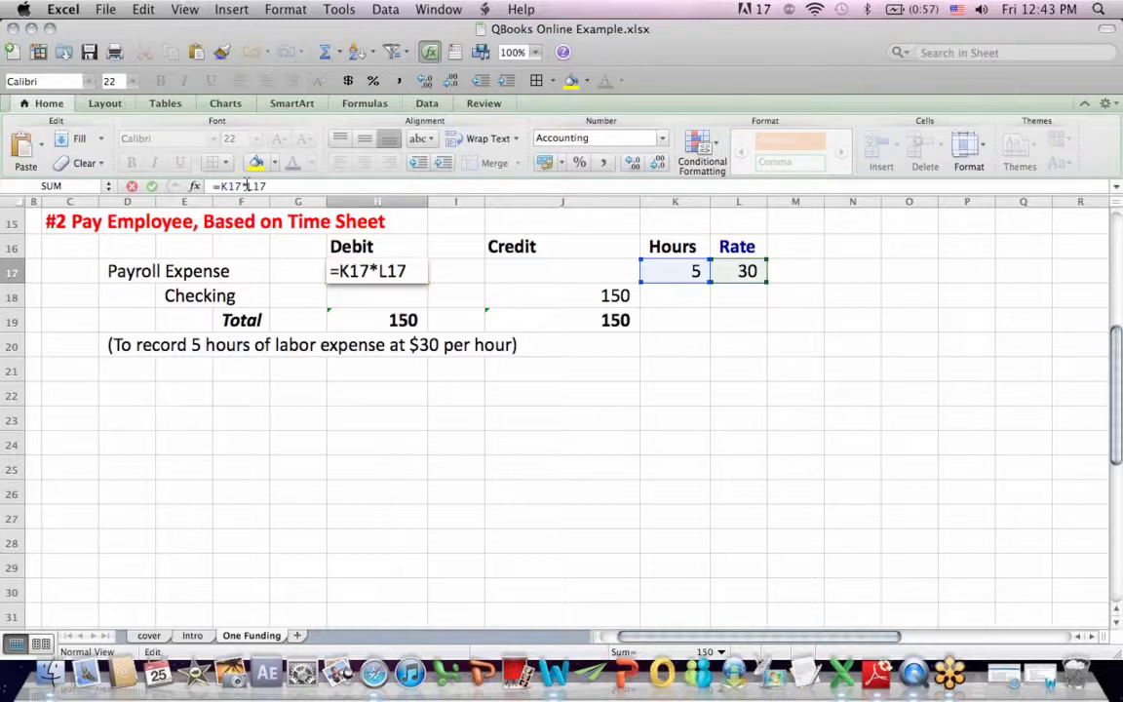
key(Return)
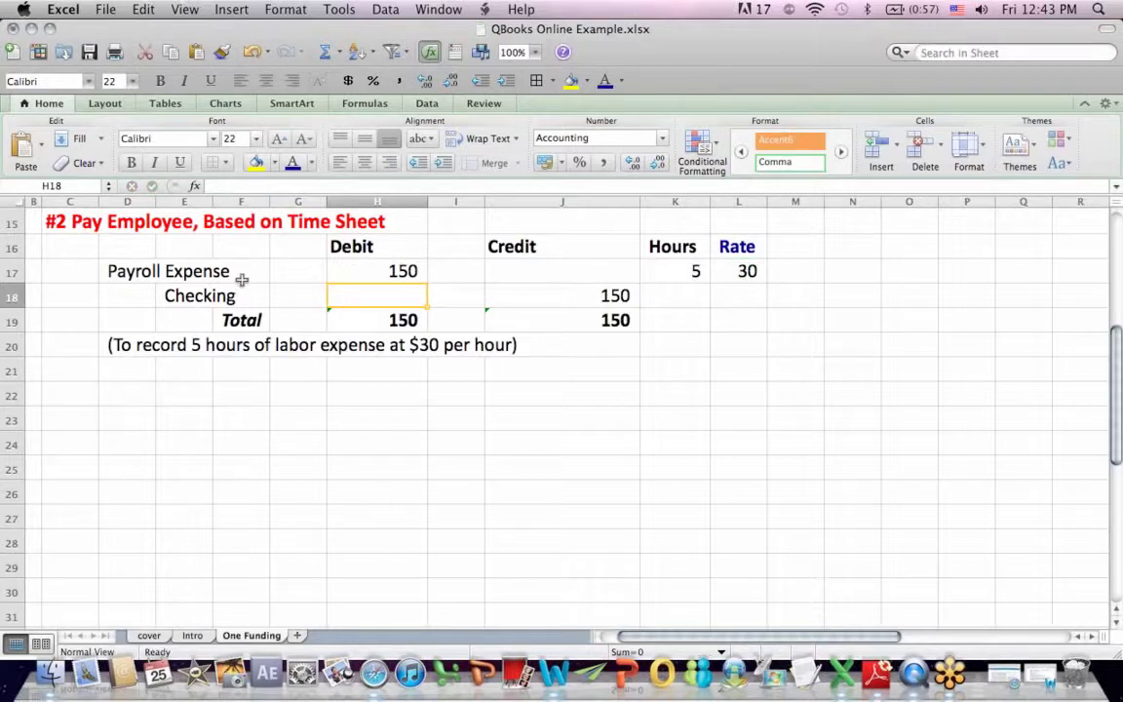
- Review the employee pay entry's Payroll Expense debit line, Checking credit line and written explanation
drag(137, 270, 391, 273)
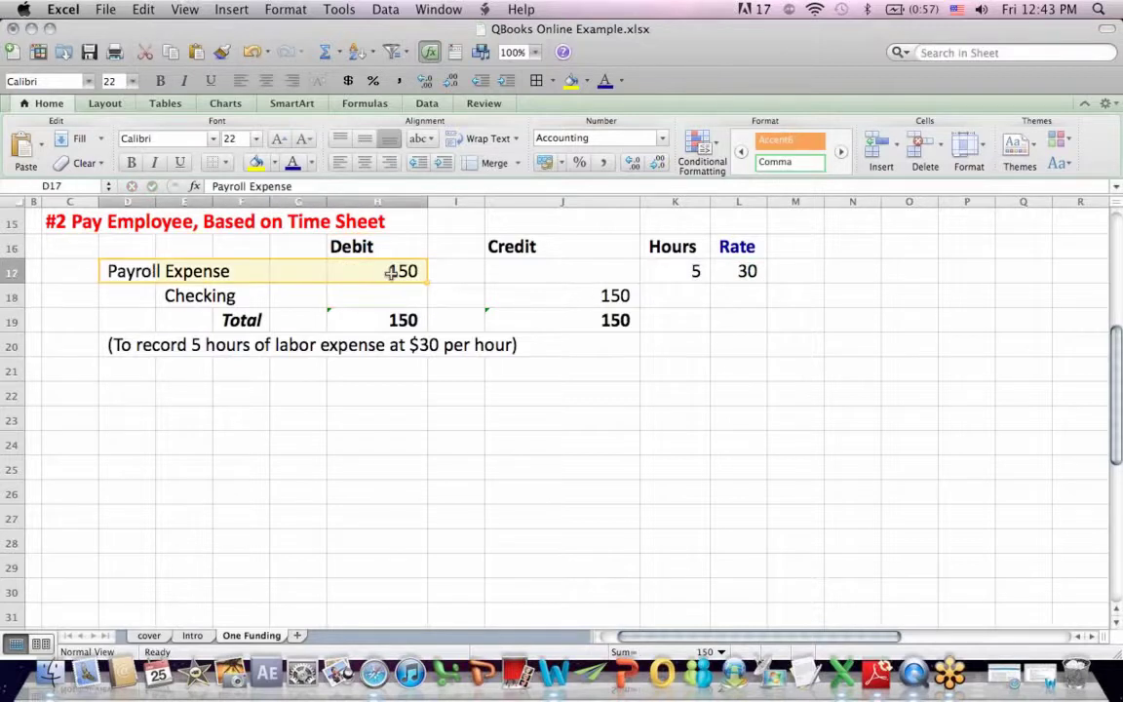
drag(199, 294, 572, 291)
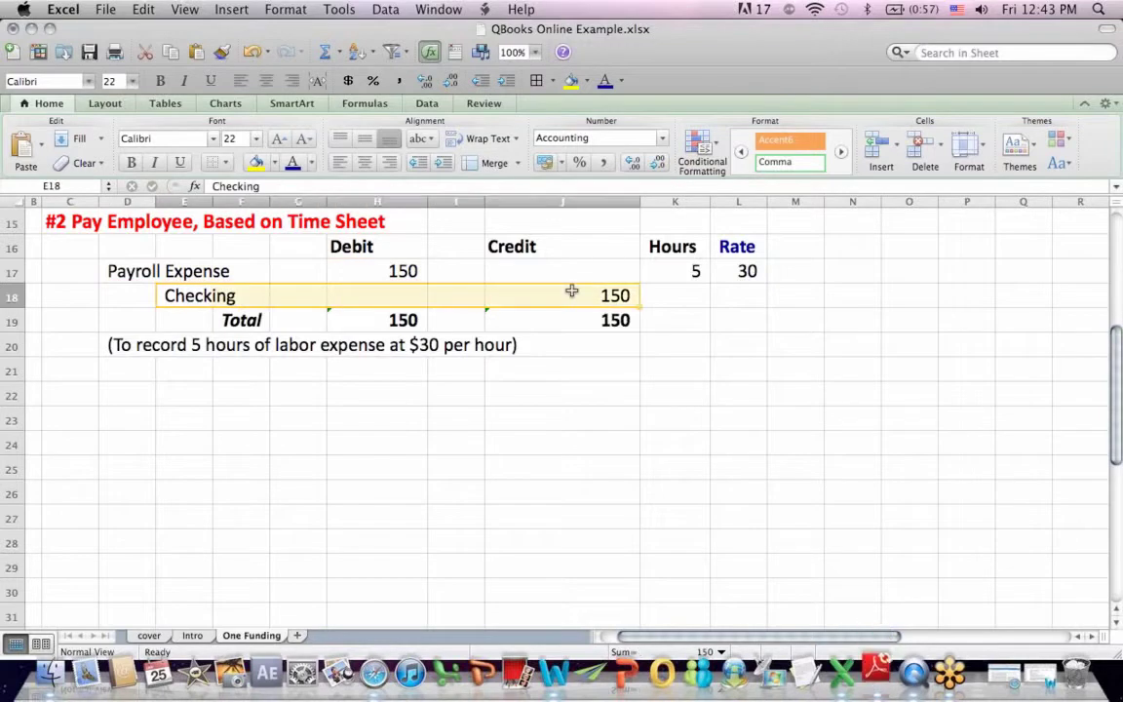
click(112, 344)
double_click(119, 349)
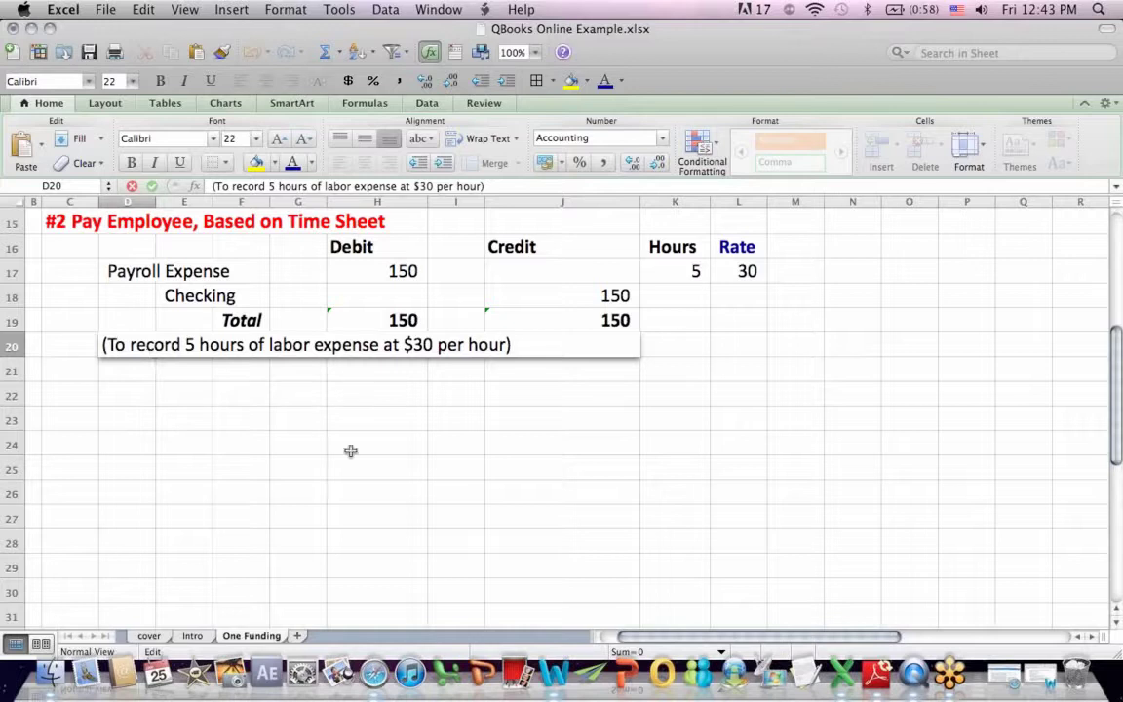
- Switch to QuickBooks Online in Safari and open a new banking journal entry
click(377, 686)
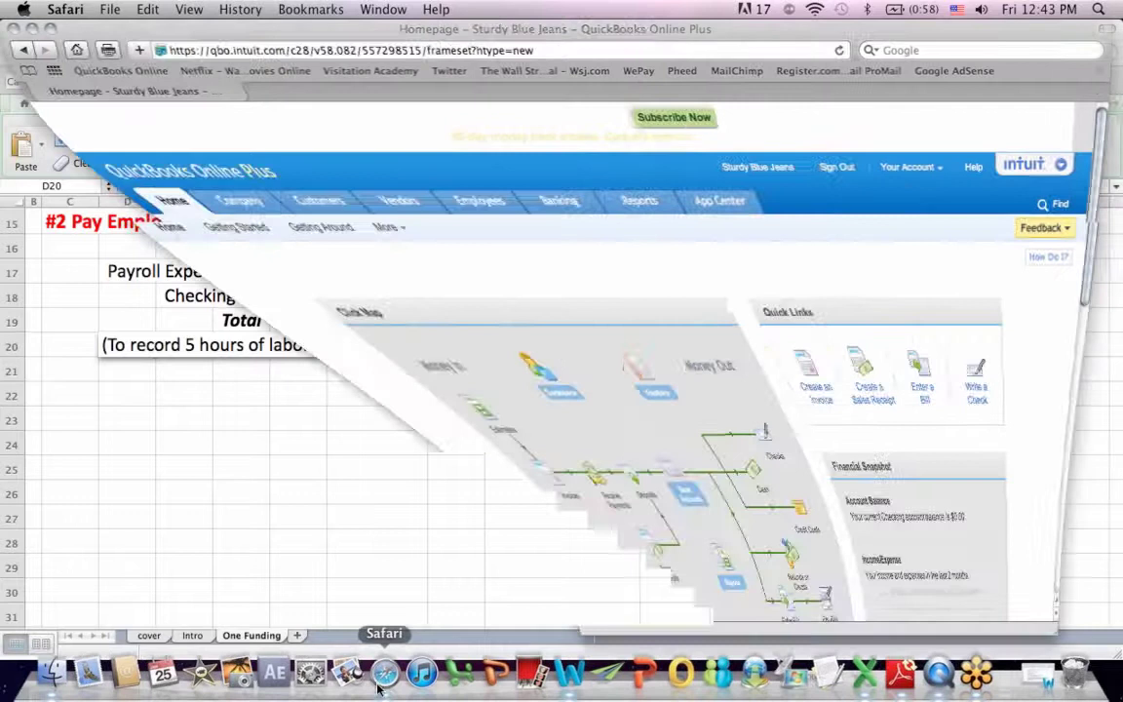
mouse_move(497, 205)
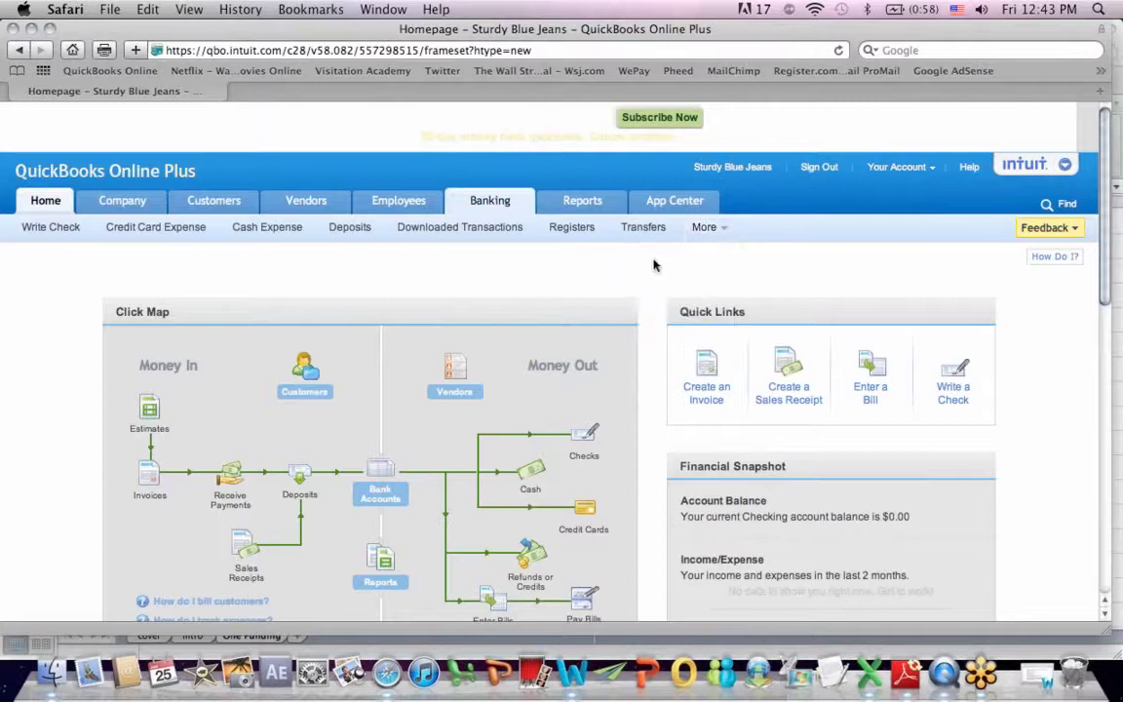
mouse_move(704, 227)
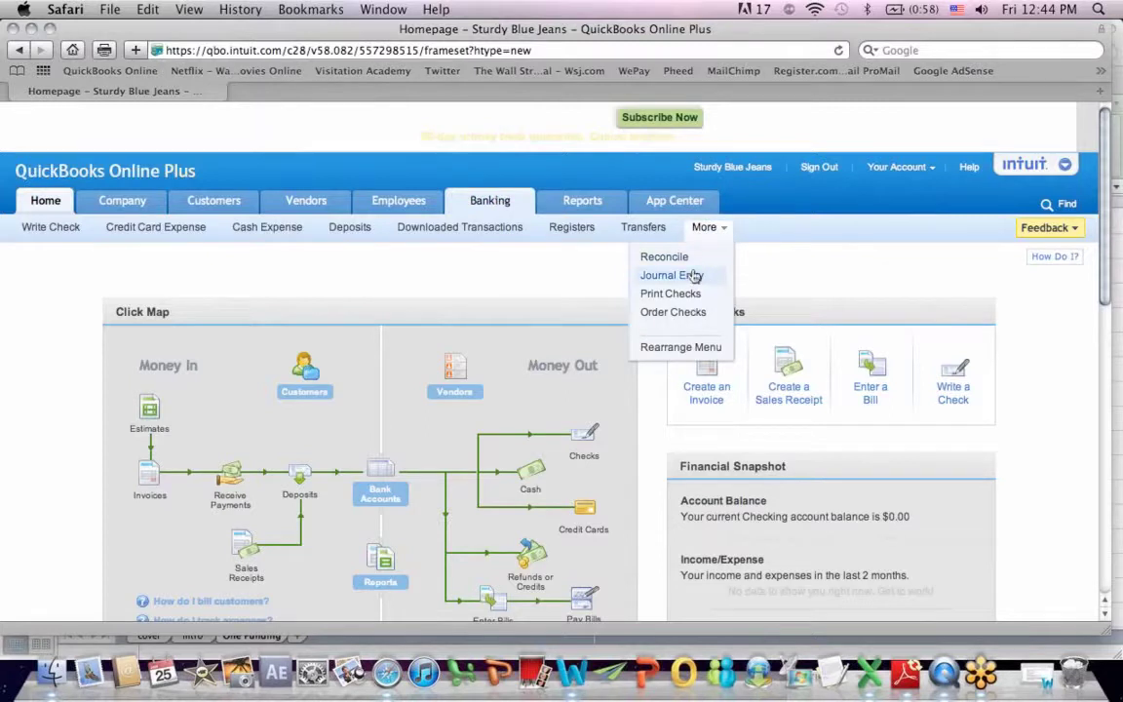
click(693, 278)
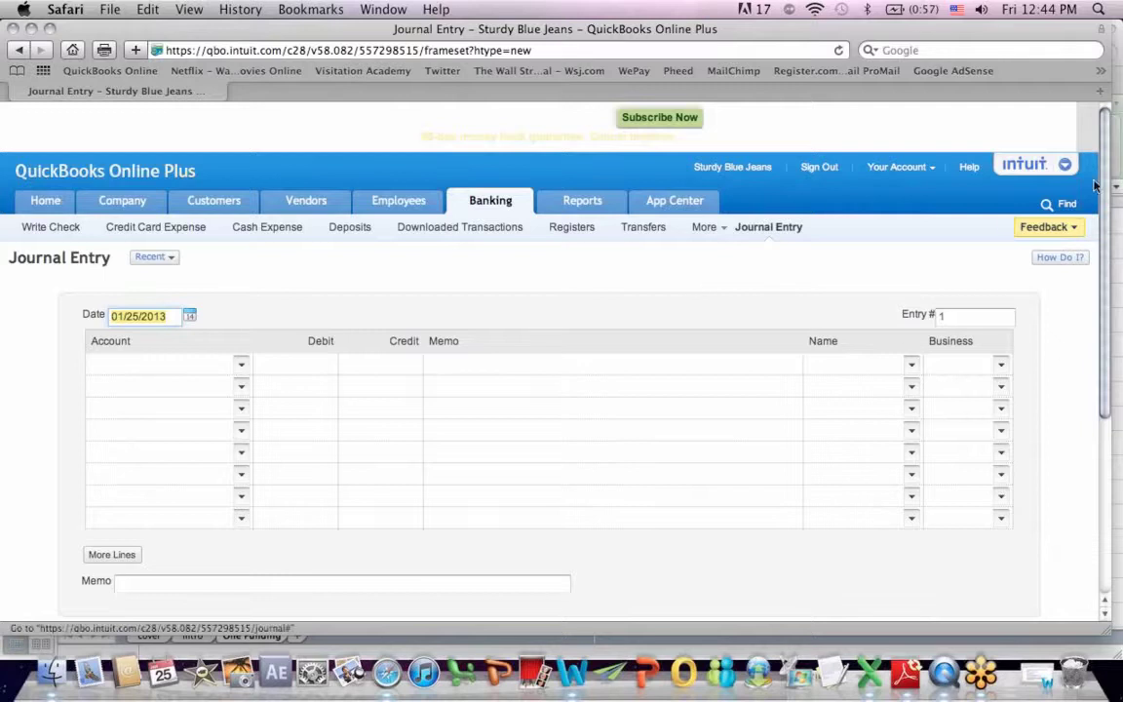
- Fill the first journal entry line with the Checking account and a debit of 1000
scroll(1063, 225, down, 5)
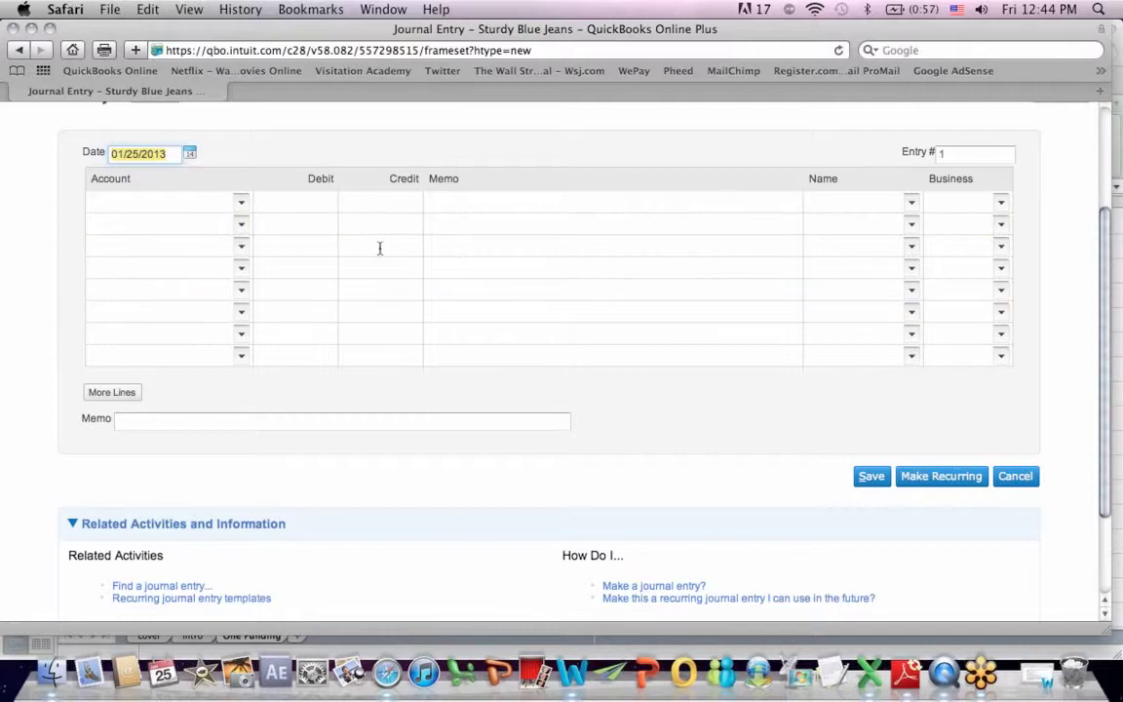
click(241, 201)
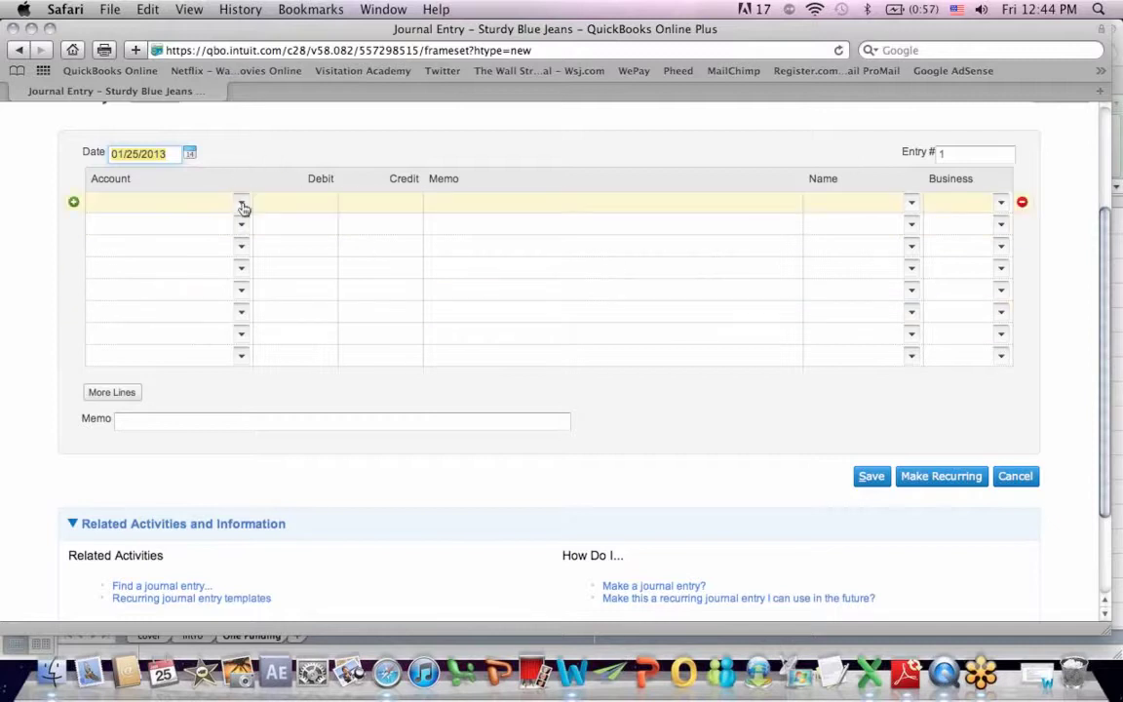
click(243, 204)
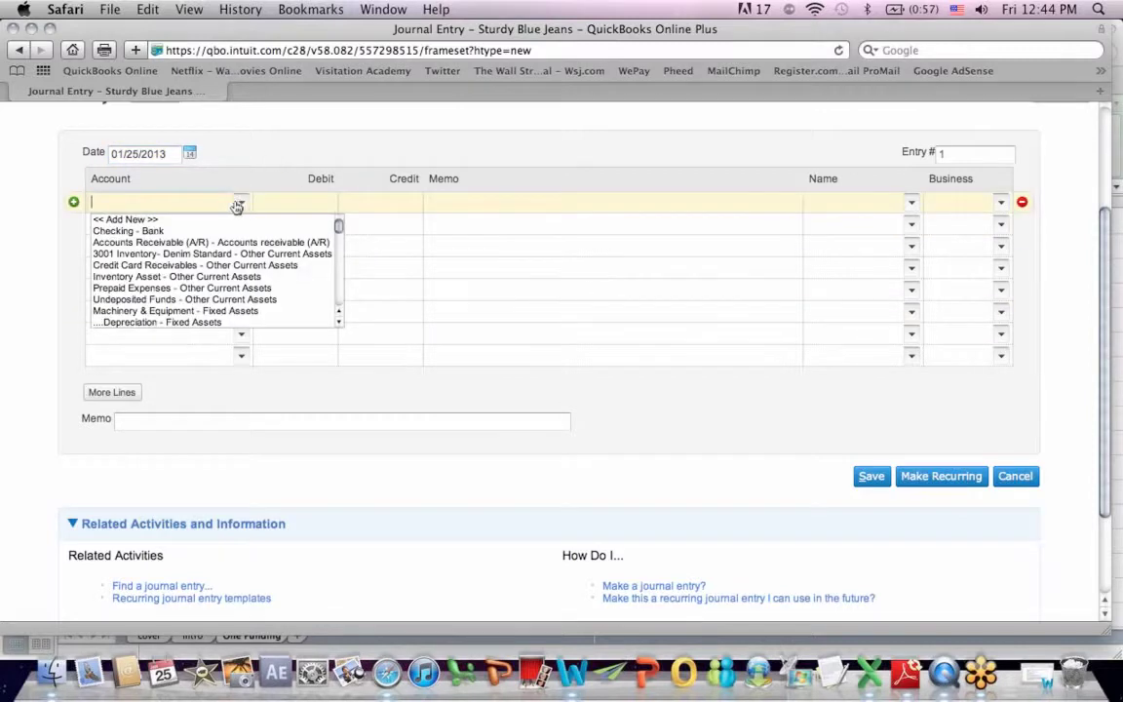
click(156, 232)
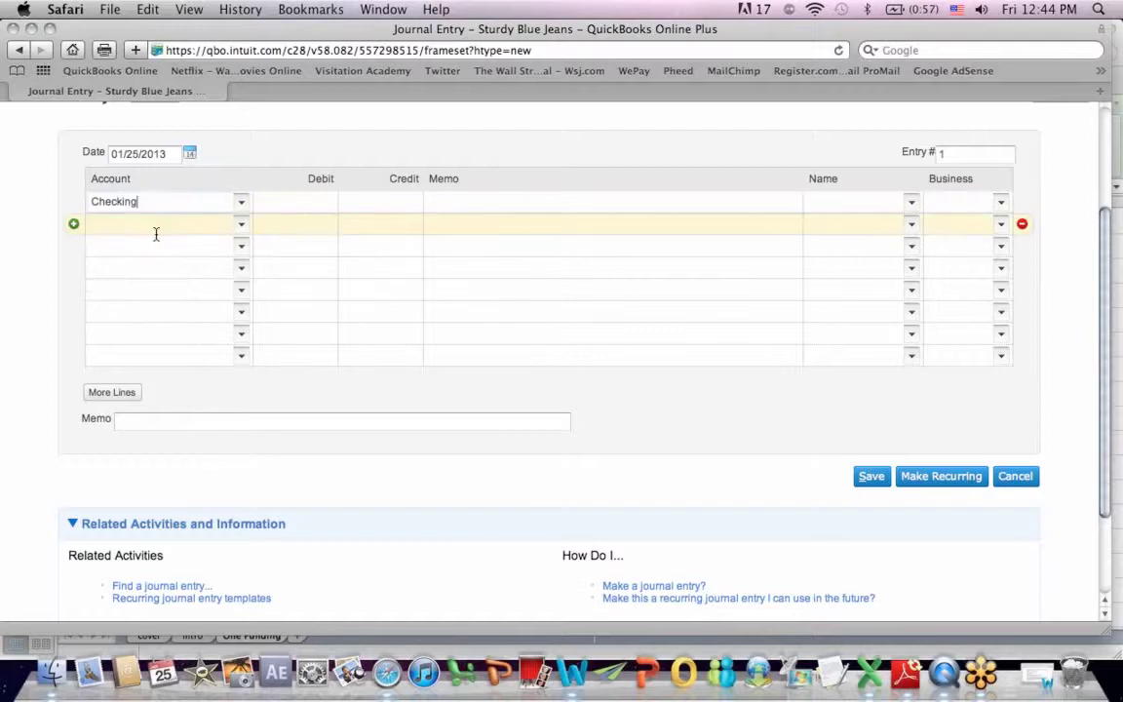
click(325, 203)
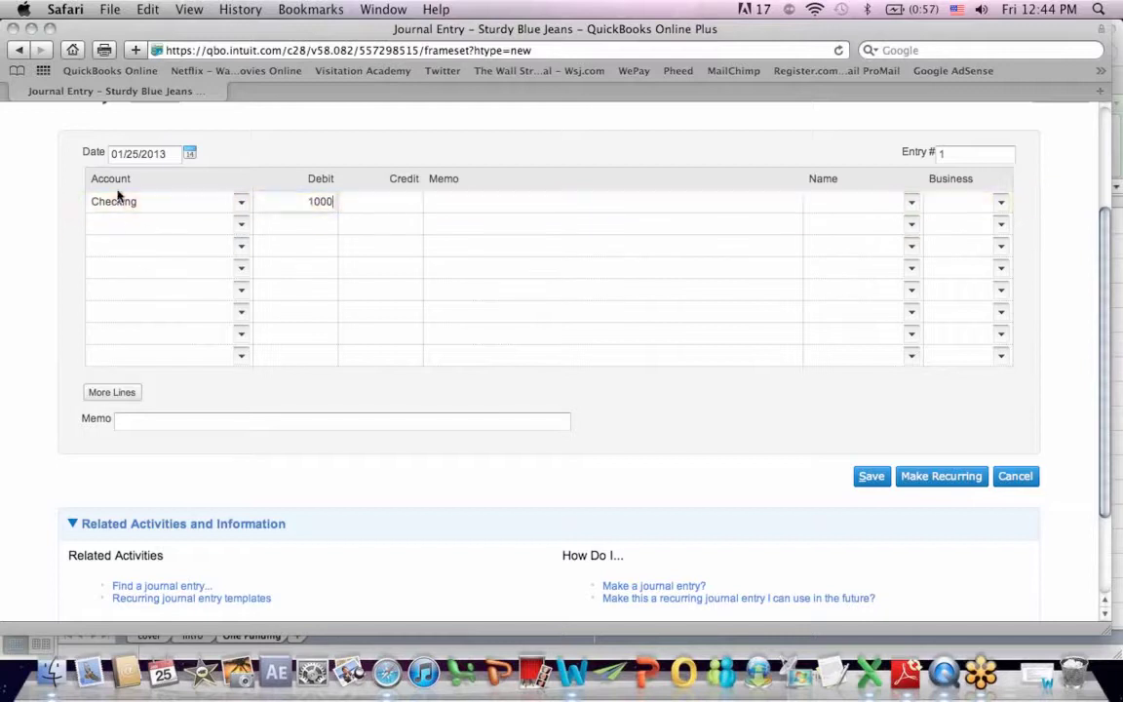
- Fill the second line with Machinery & Equipment and a debit of 7000, clearing its automatic credit amount
click(241, 225)
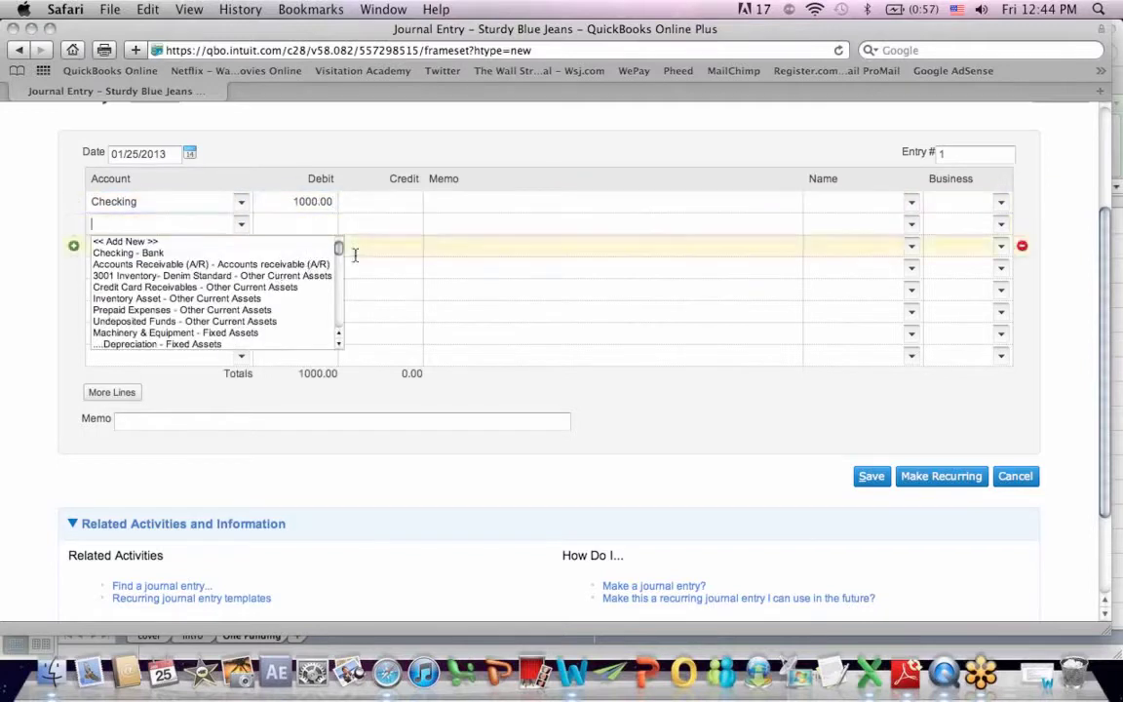
click(255, 332)
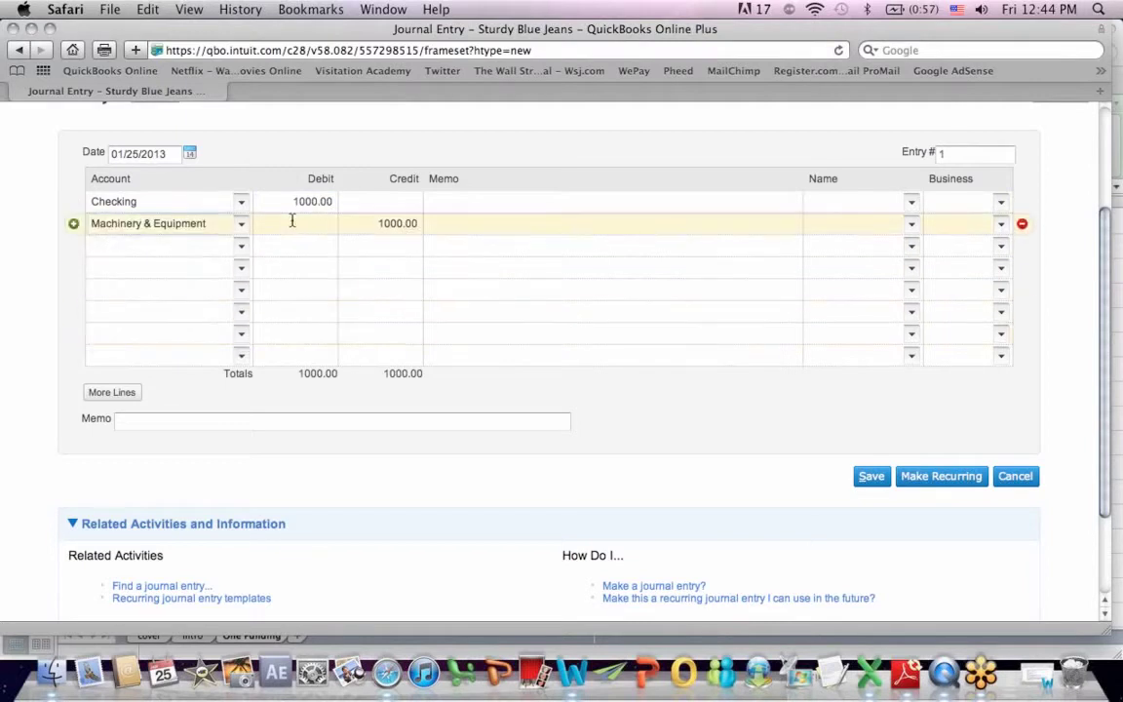
click(331, 222)
text(7000)
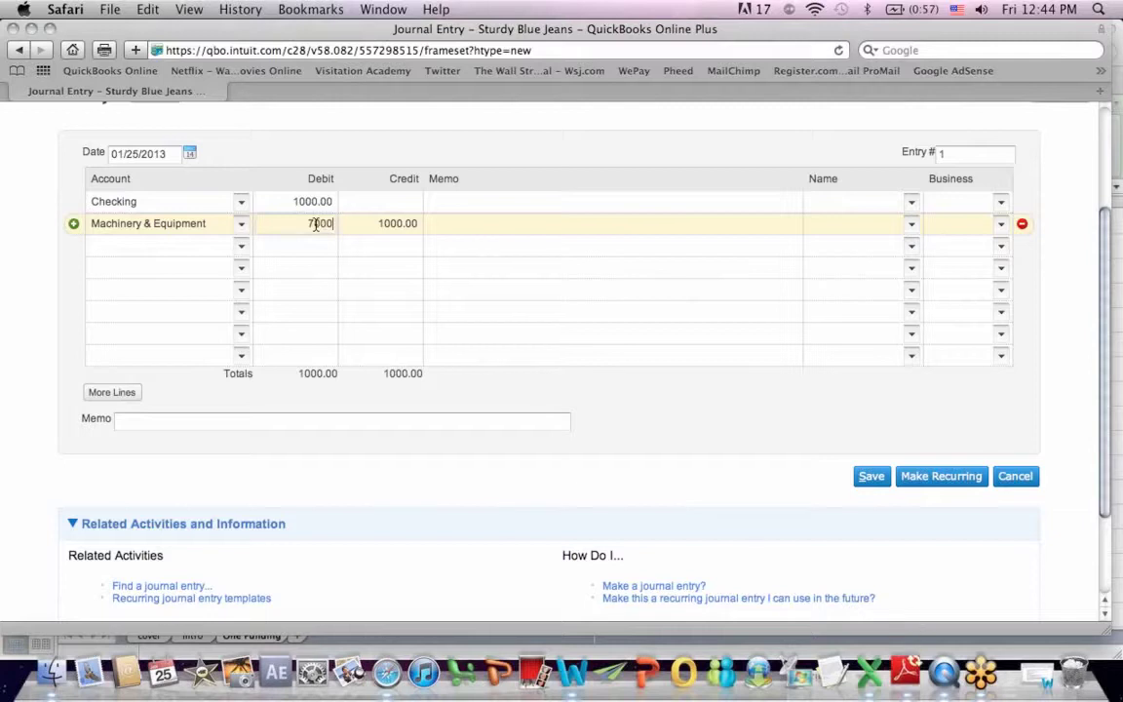
drag(376, 226, 420, 224)
key(BackSpace)
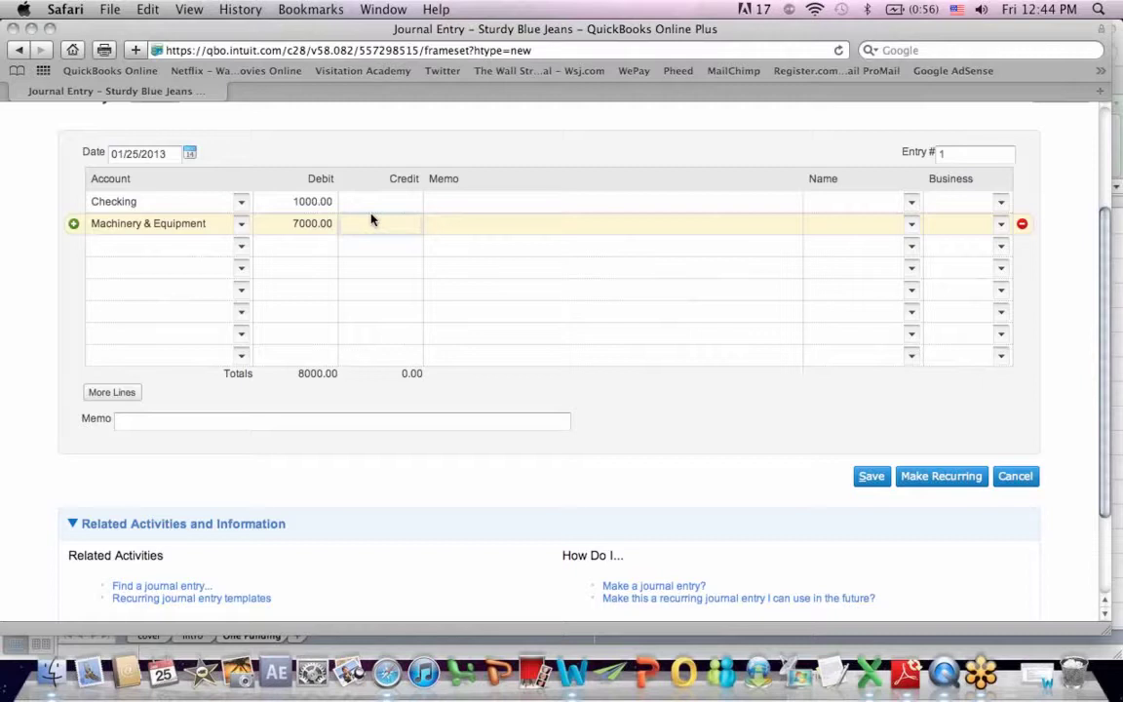
- Assign the Retained Earnings equity account to the third line as the balancing credit
click(238, 247)
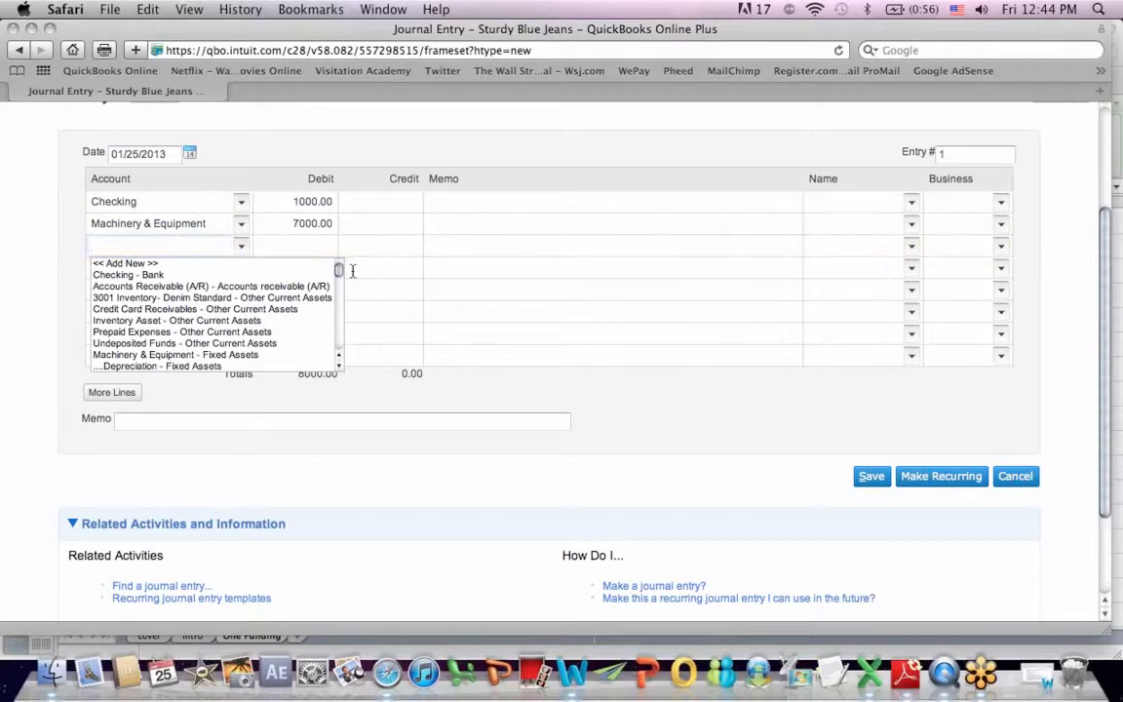
mouse_move(340, 272)
mouse_down()
mouse_move(340, 310)
mouse_move(344, 266)
mouse_move(342, 283)
mouse_up()
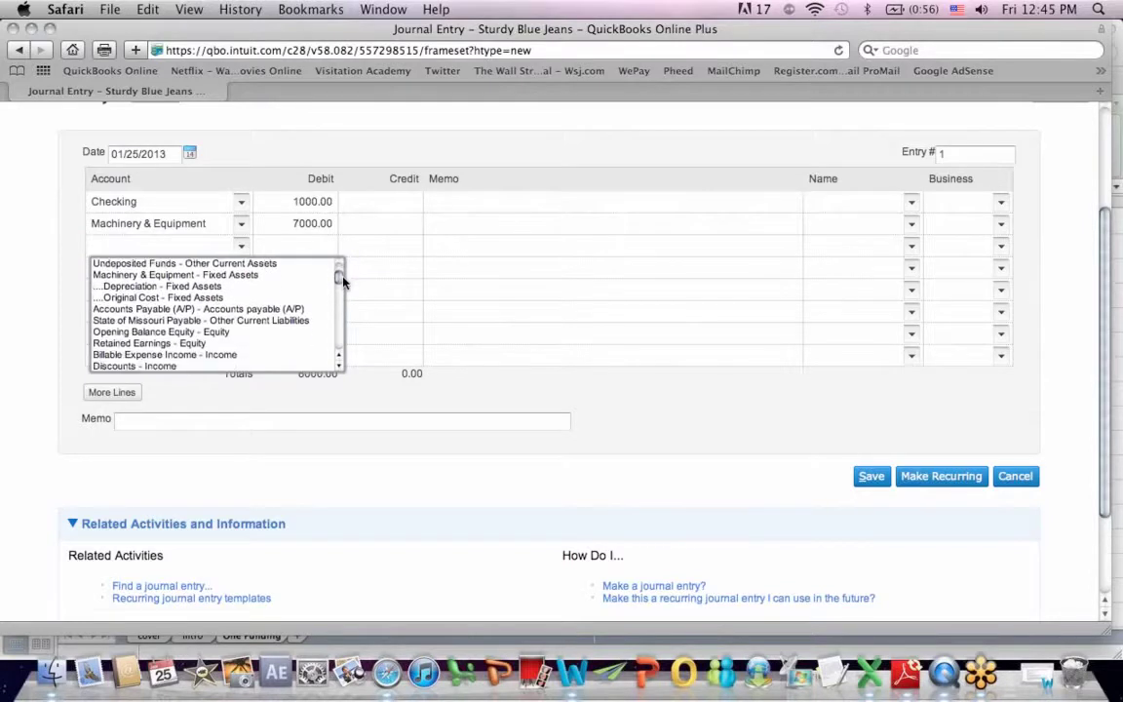
click(192, 346)
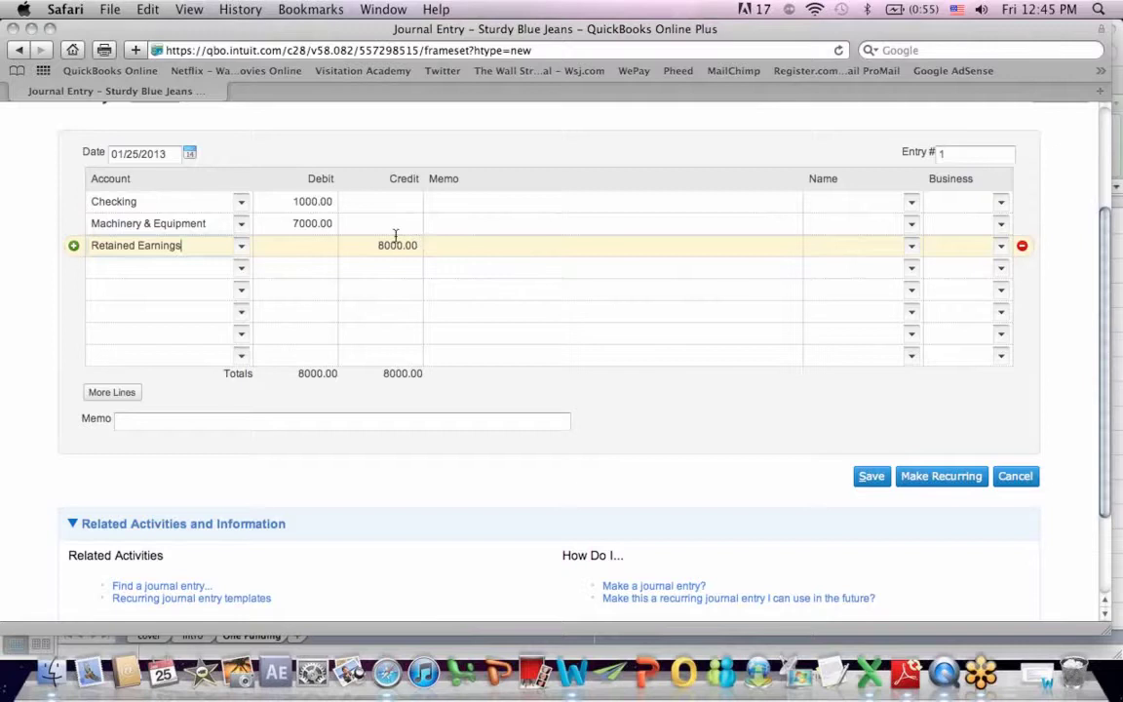
- Replace the third line's account with a new Equity account of detail type Owner's Equity, keeping the suggested name Owner's Equity
click(242, 247)
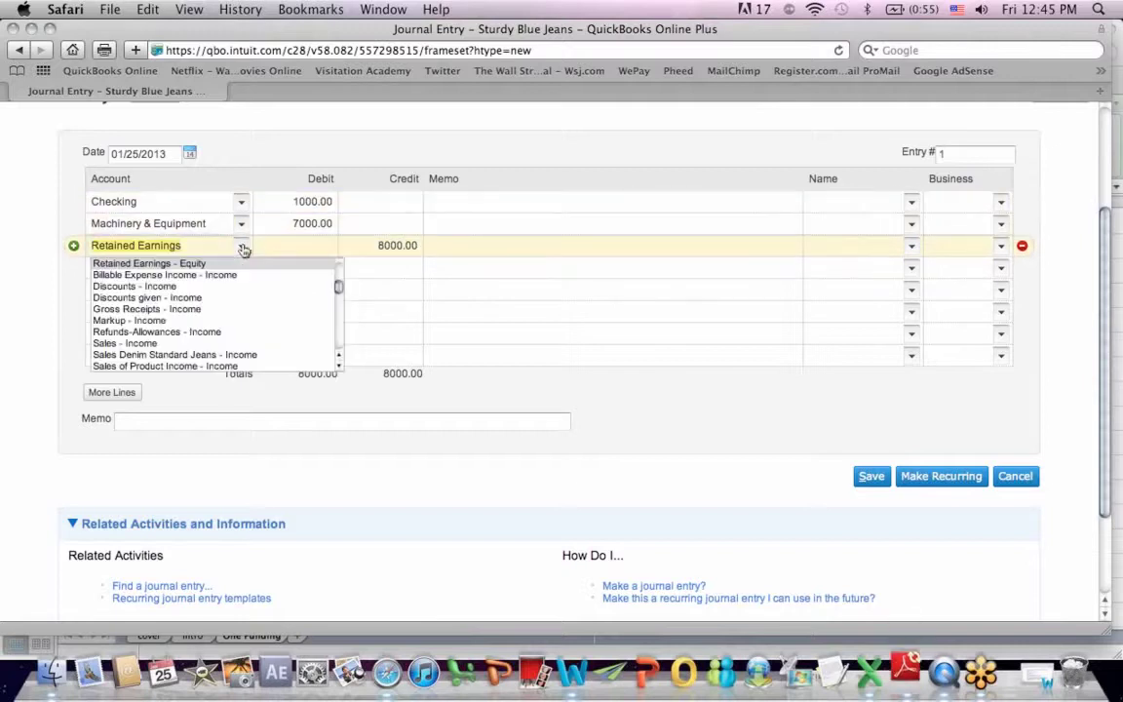
drag(342, 290, 338, 276)
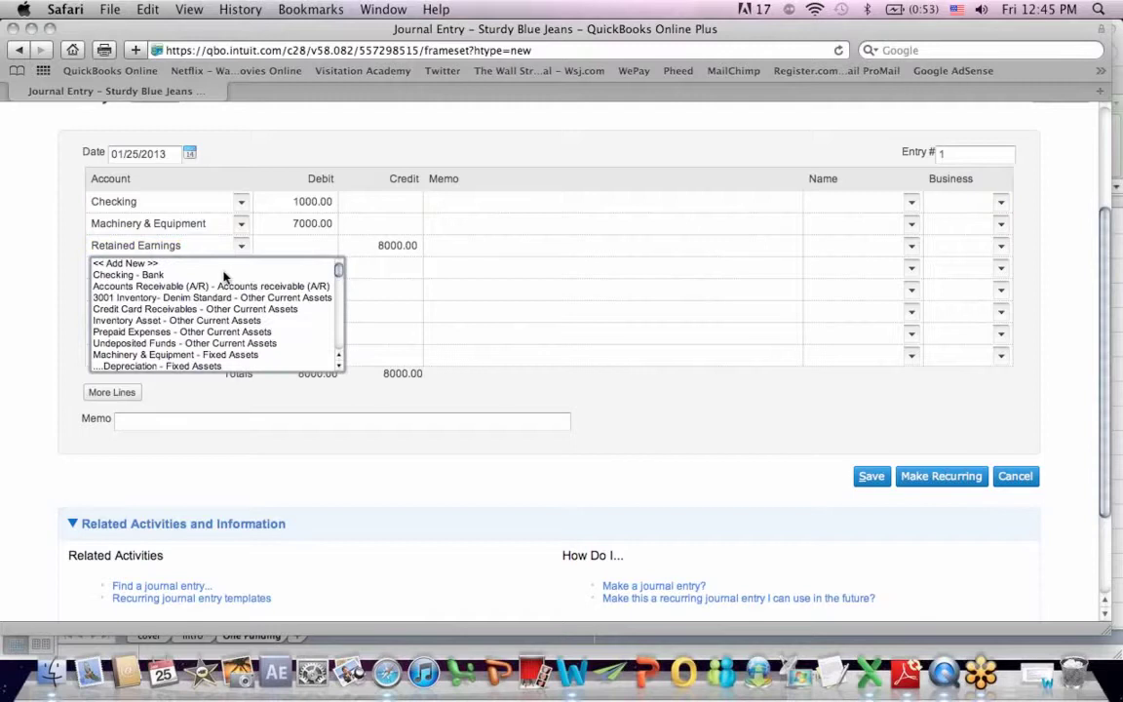
click(193, 264)
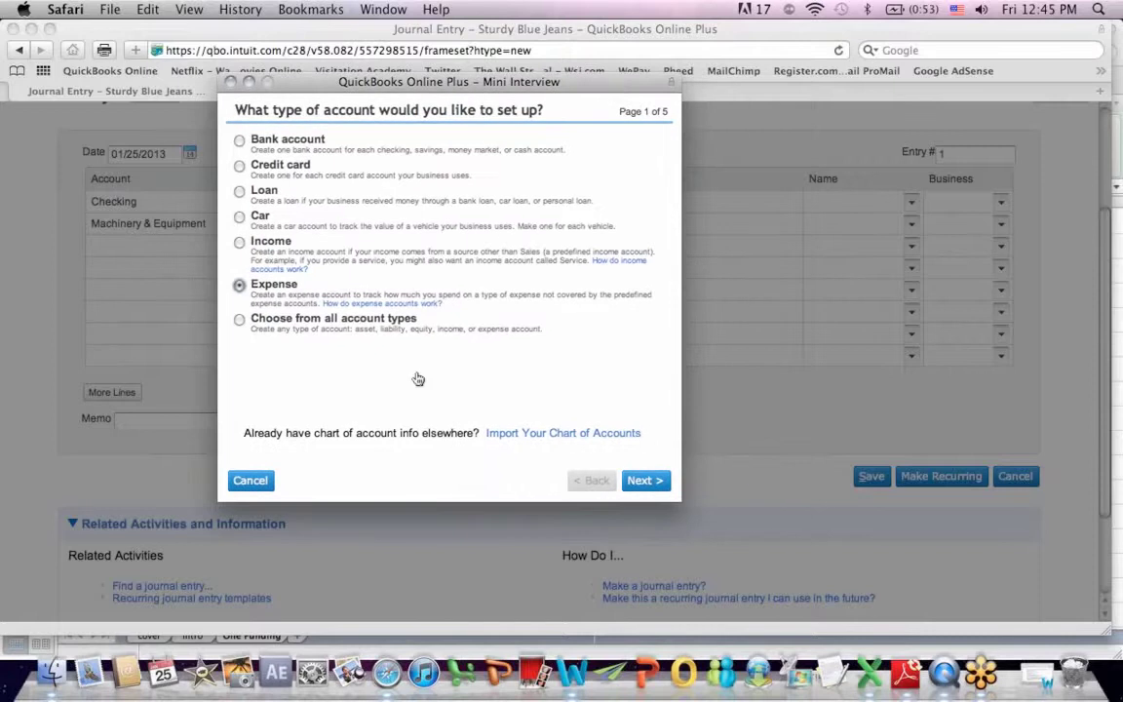
click(239, 321)
click(635, 480)
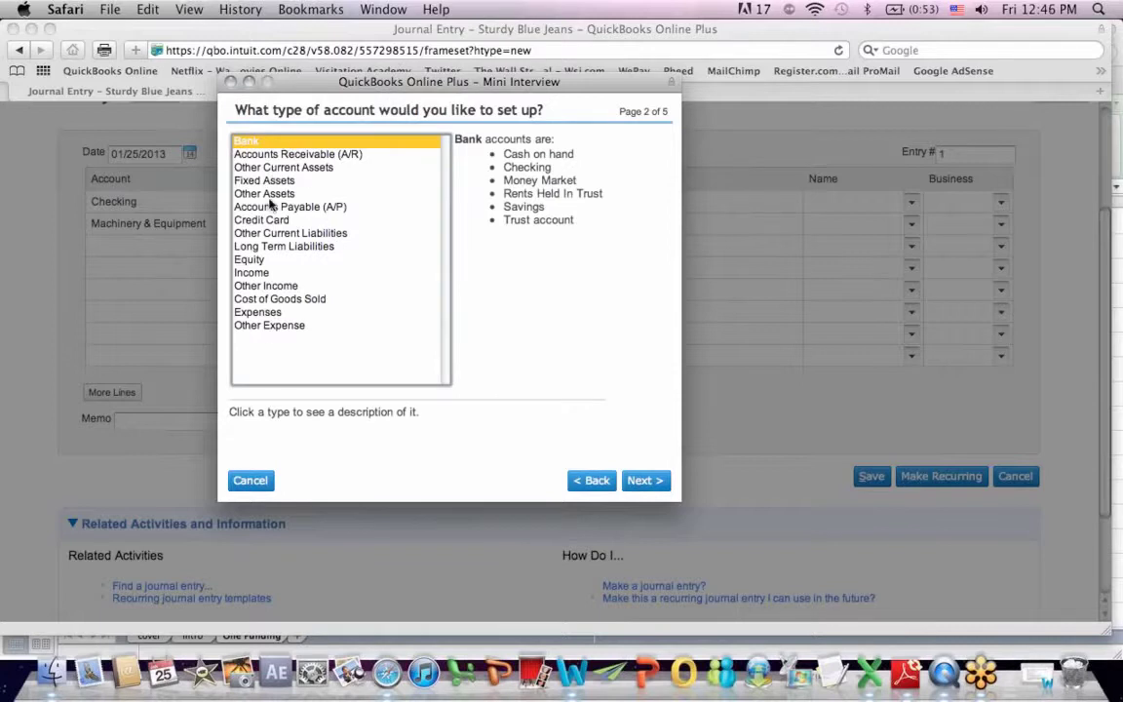
click(250, 258)
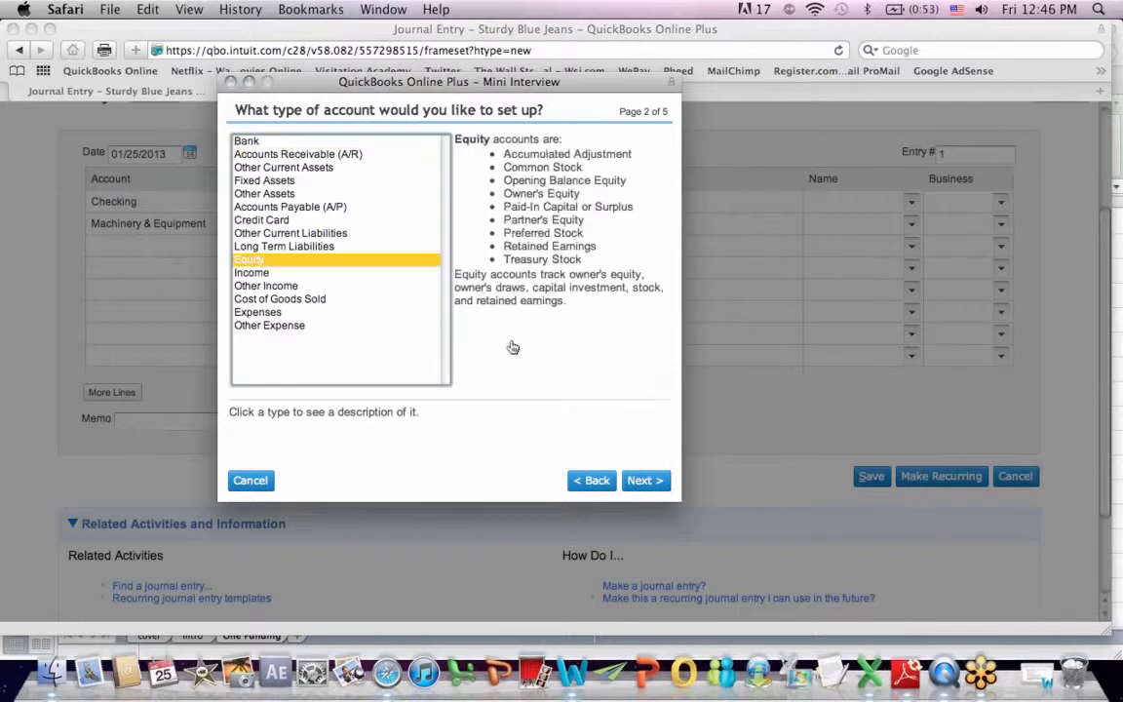
click(636, 478)
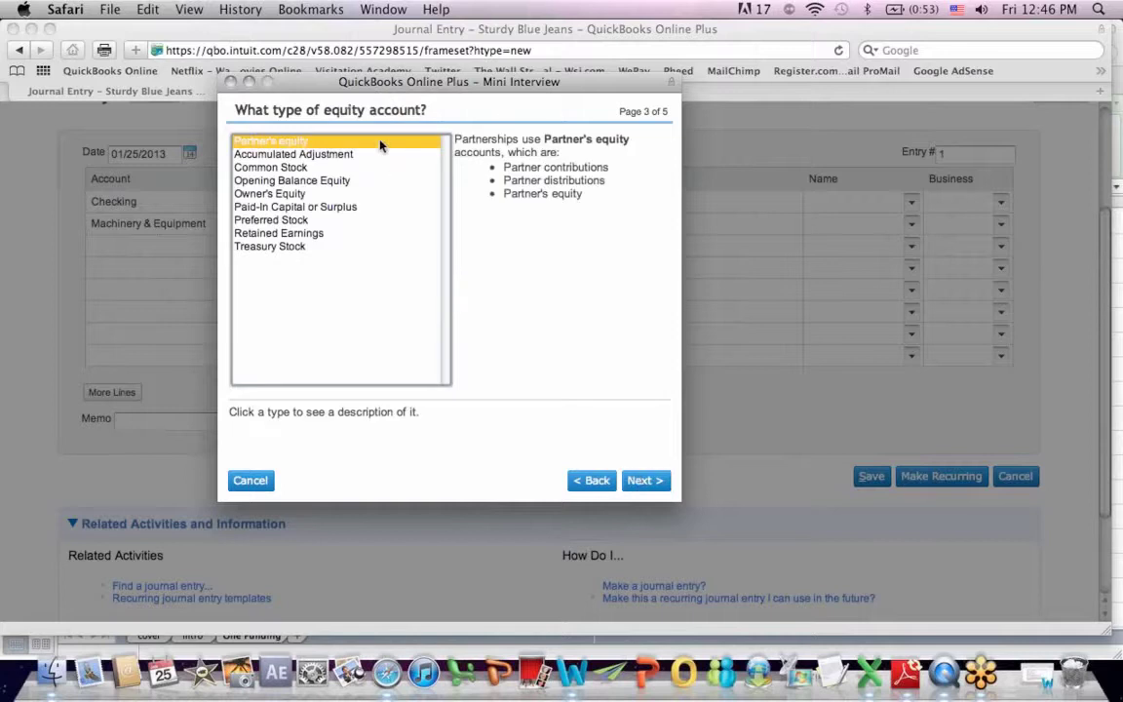
click(254, 196)
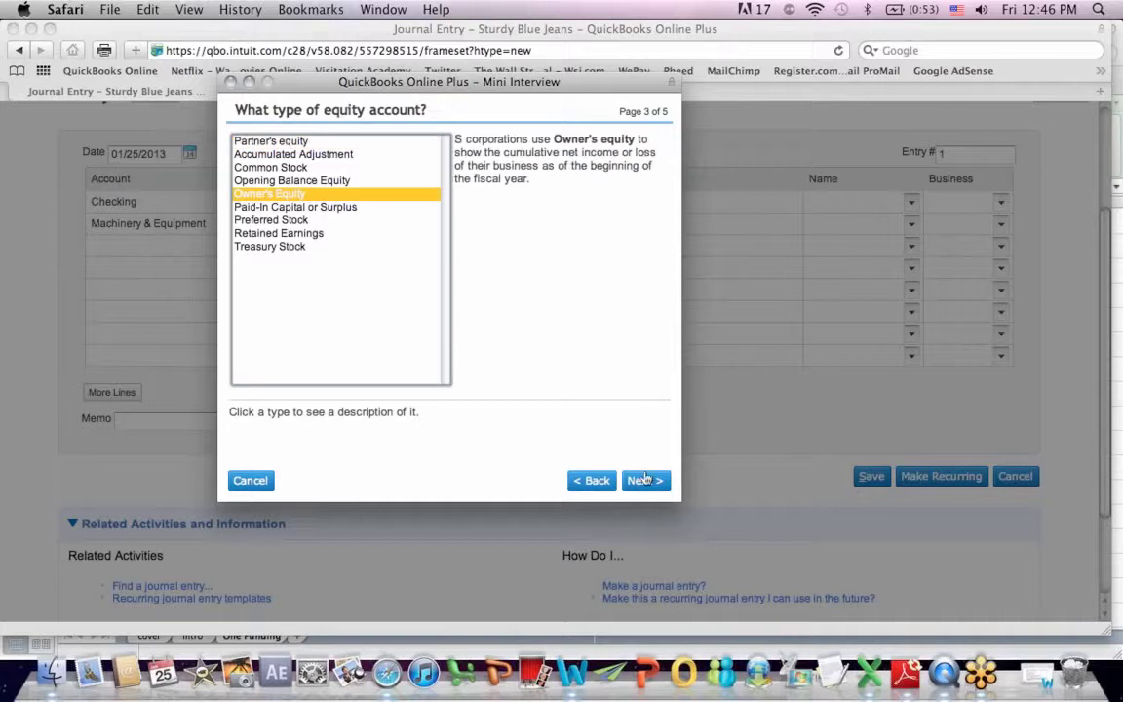
click(642, 482)
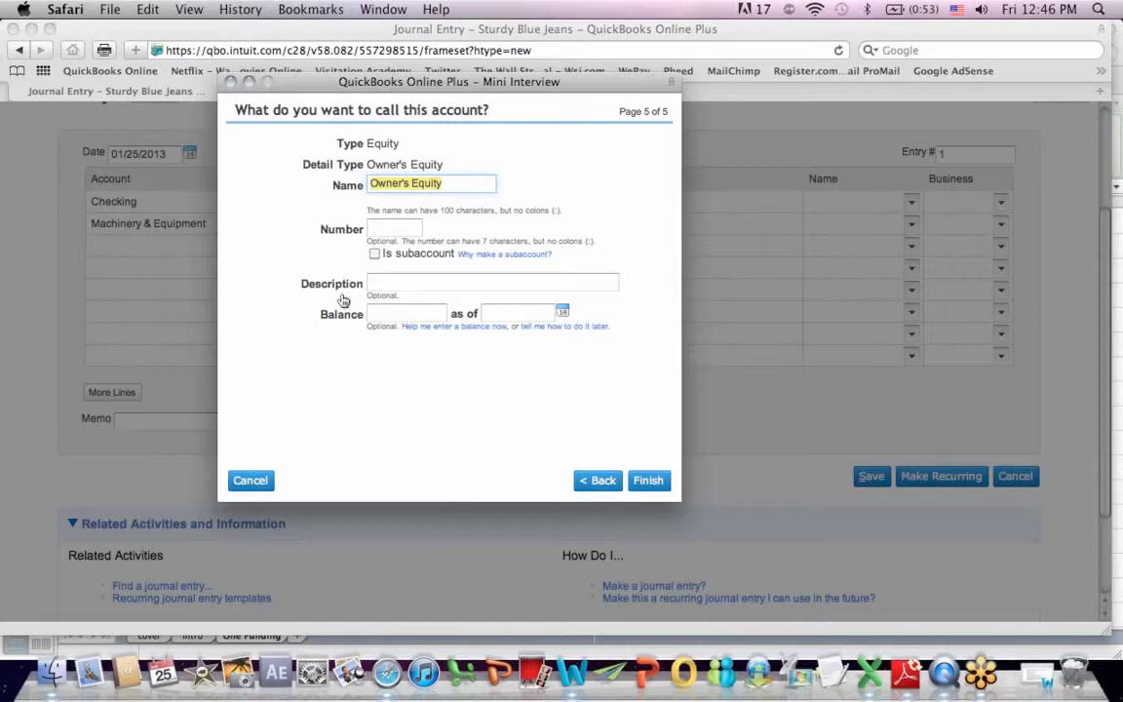
click(648, 480)
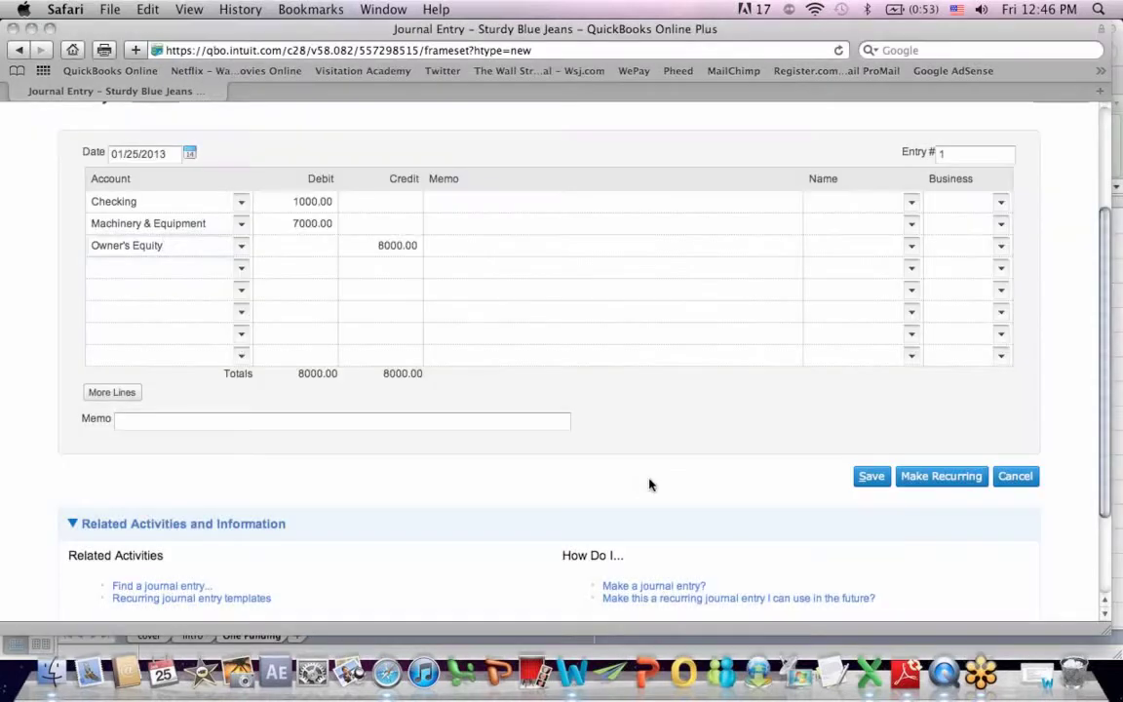
- Save the business funding journal entry and accept posting it before the company's closing date
click(191, 243)
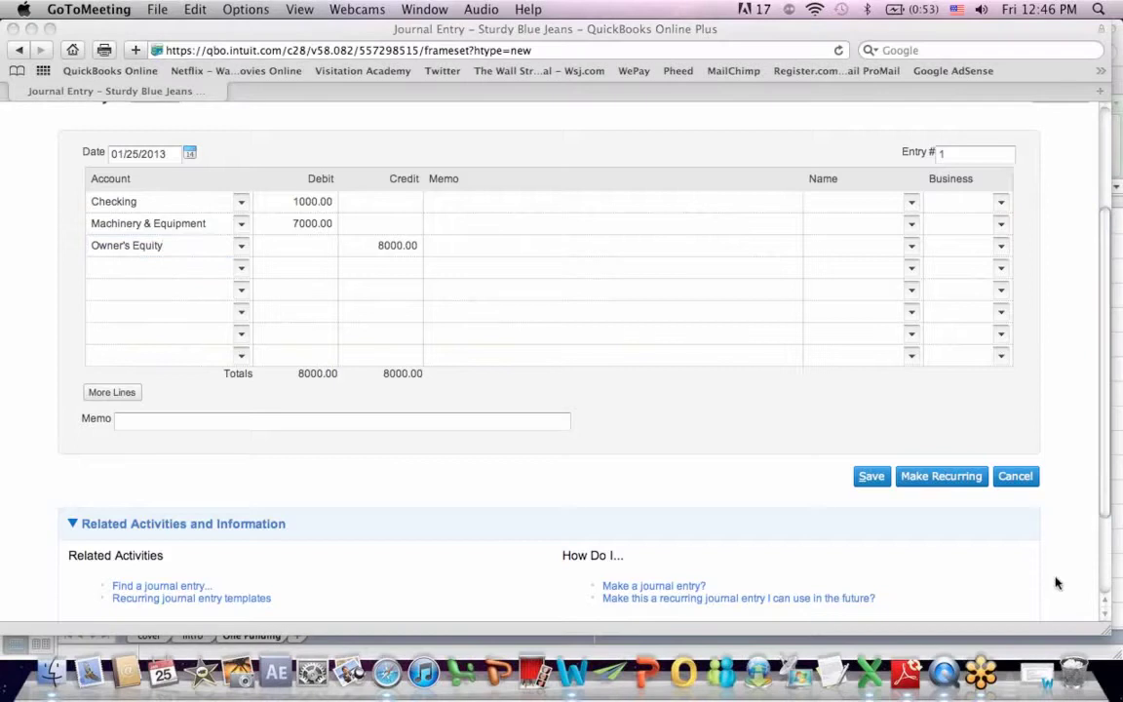
click(871, 477)
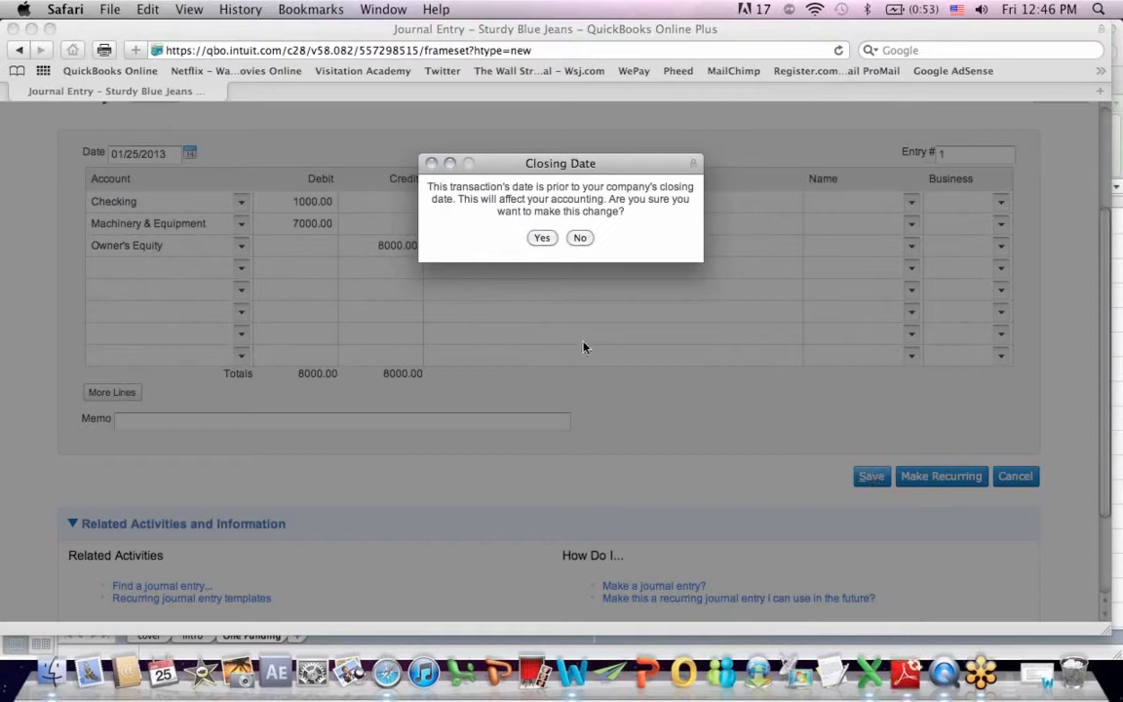
click(542, 238)
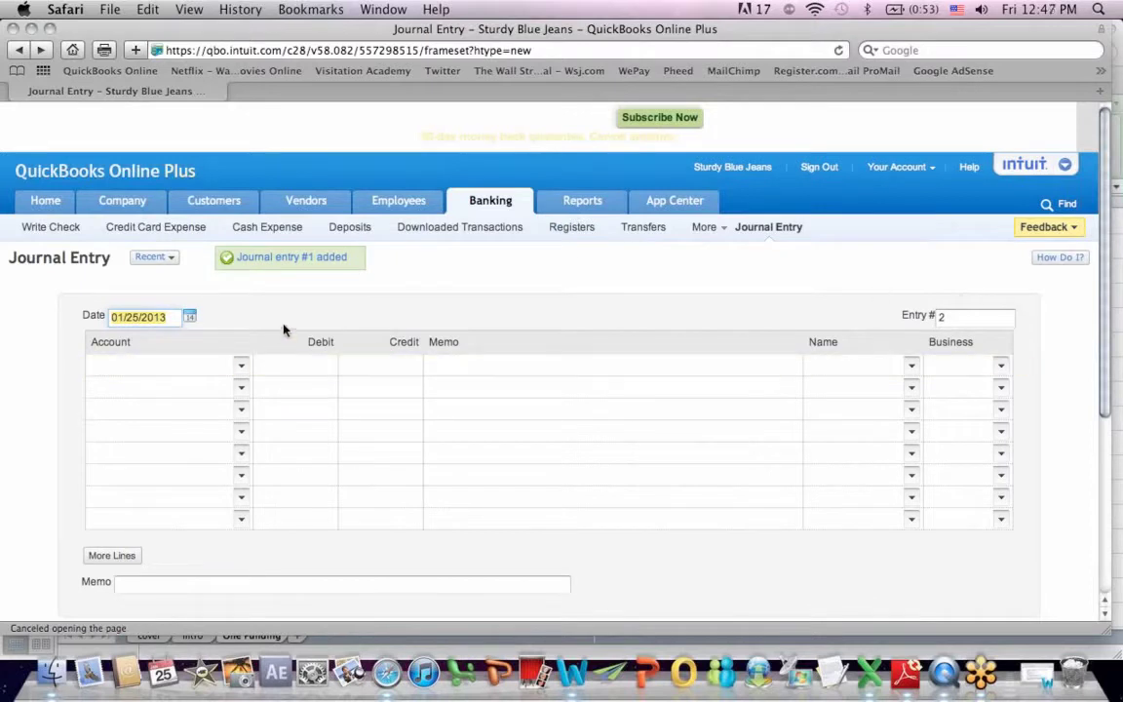
- Reopen journal entry #1, add the memo "To fund the business at inception with cash and equipment" and save it, accepting the closing date change
click(264, 259)
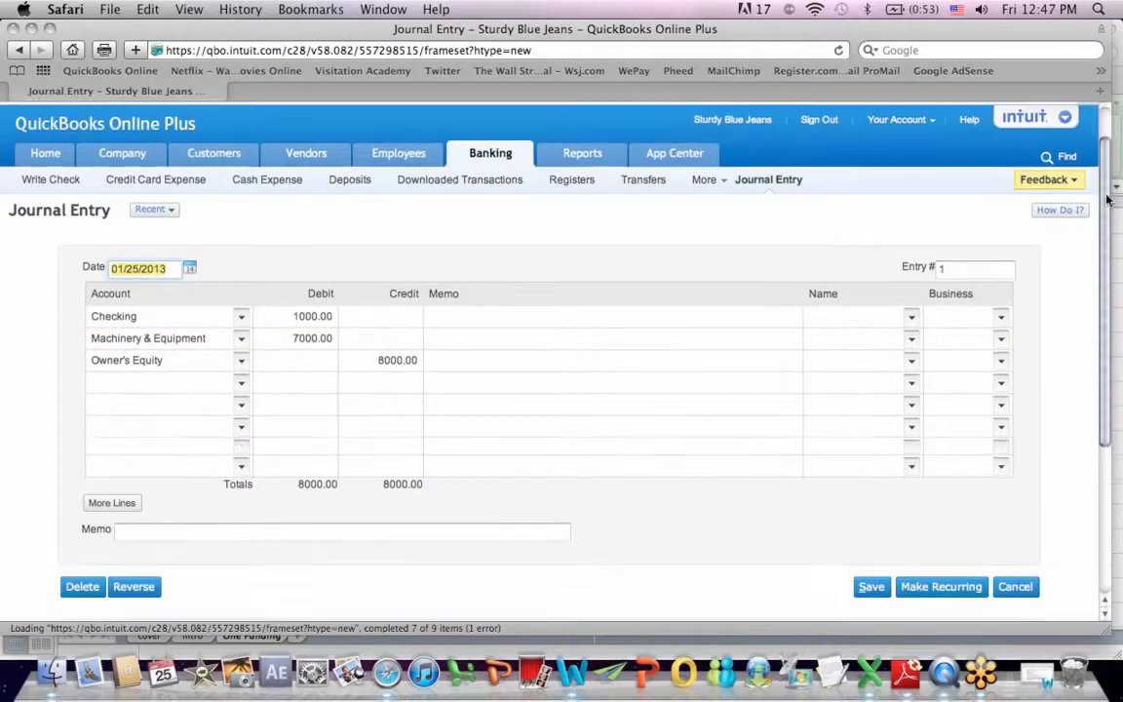
scroll(872, 246, down, 2)
click(336, 490)
text(To)
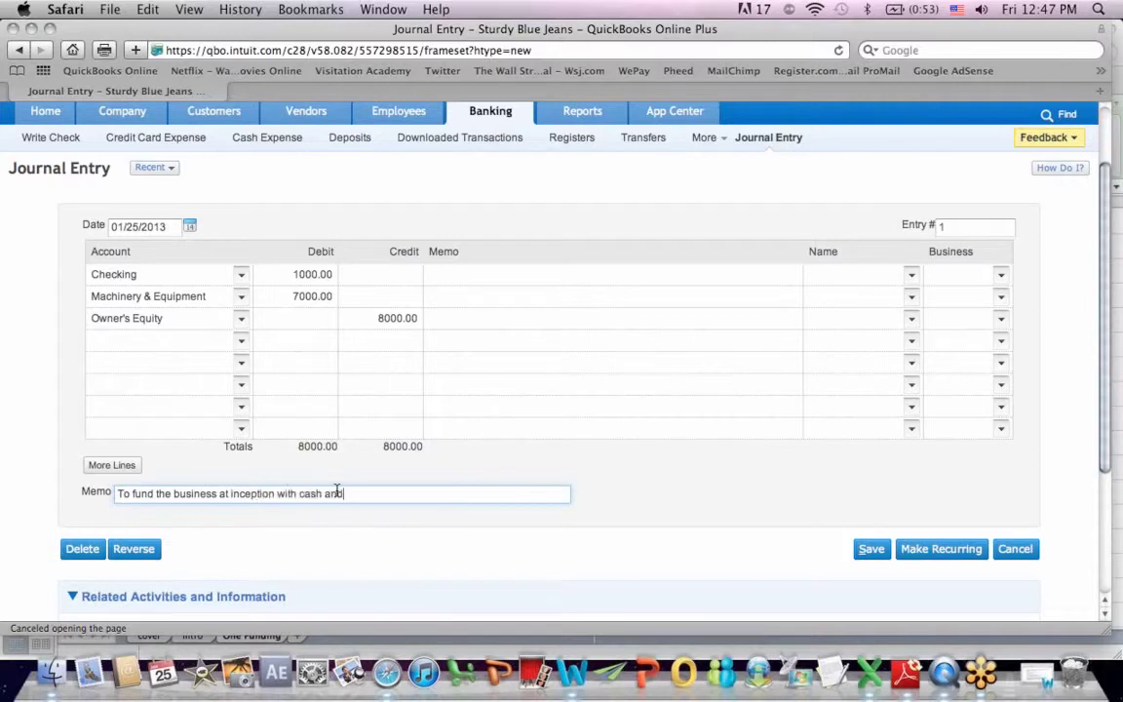
text(ent)
click(878, 551)
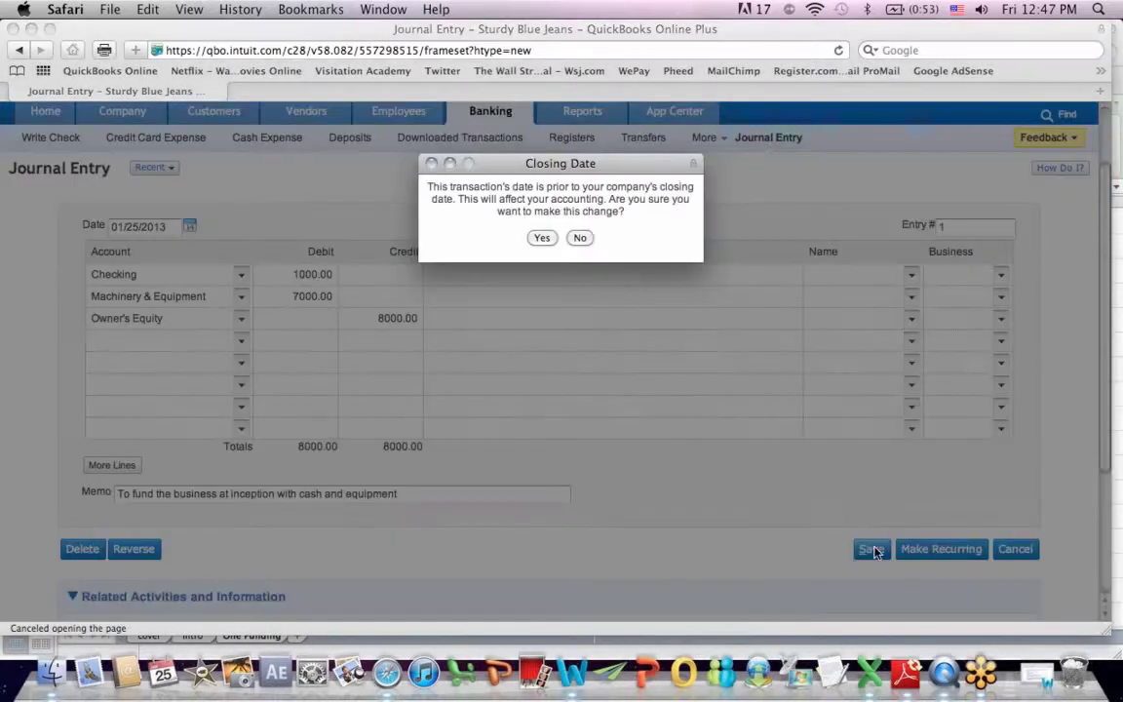
click(543, 238)
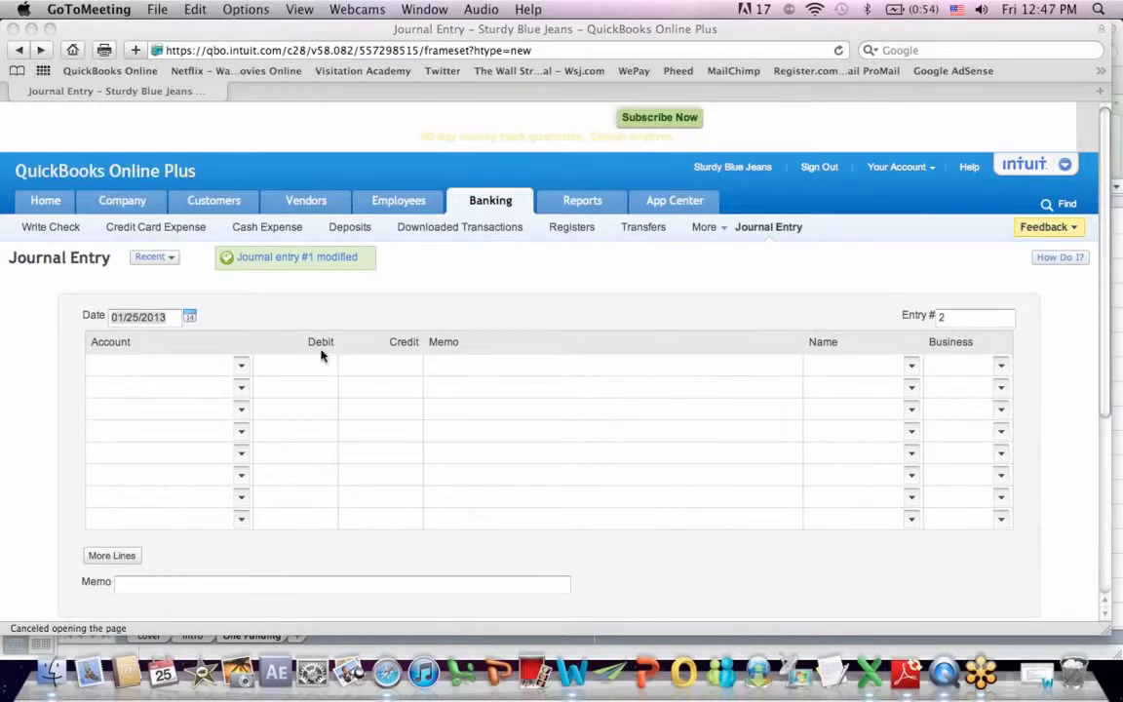
- Fill the first line of the new journal entry with the Cost of labor - COS account and a debit of 150
click(241, 369)
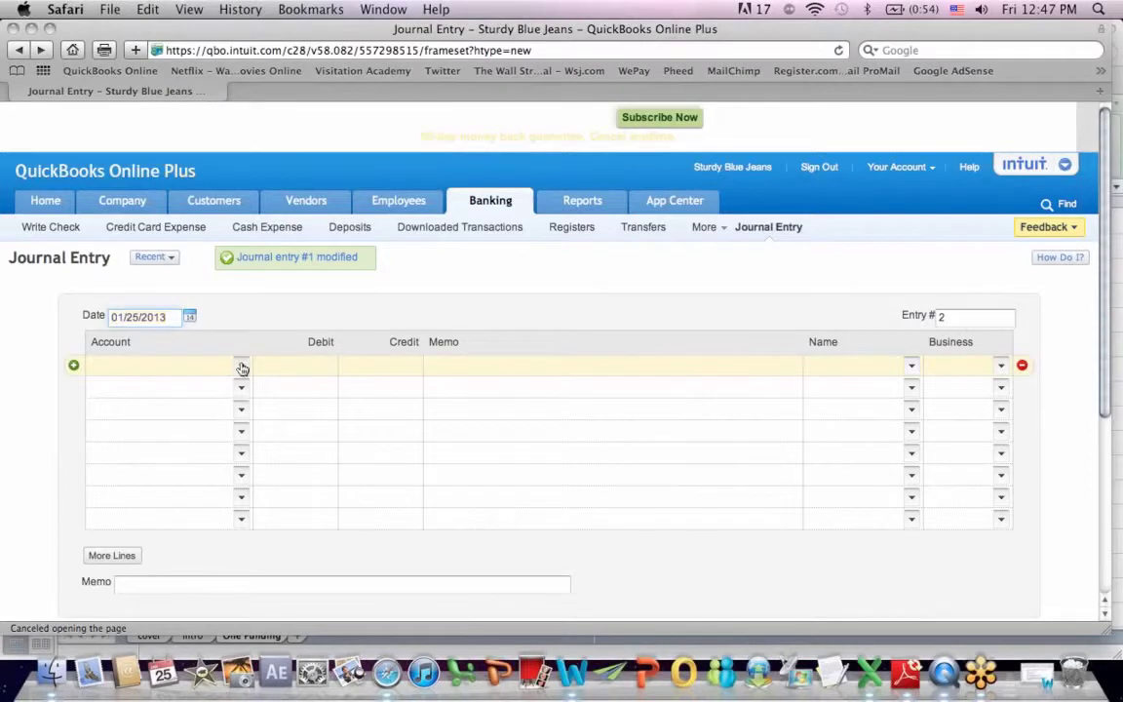
click(241, 368)
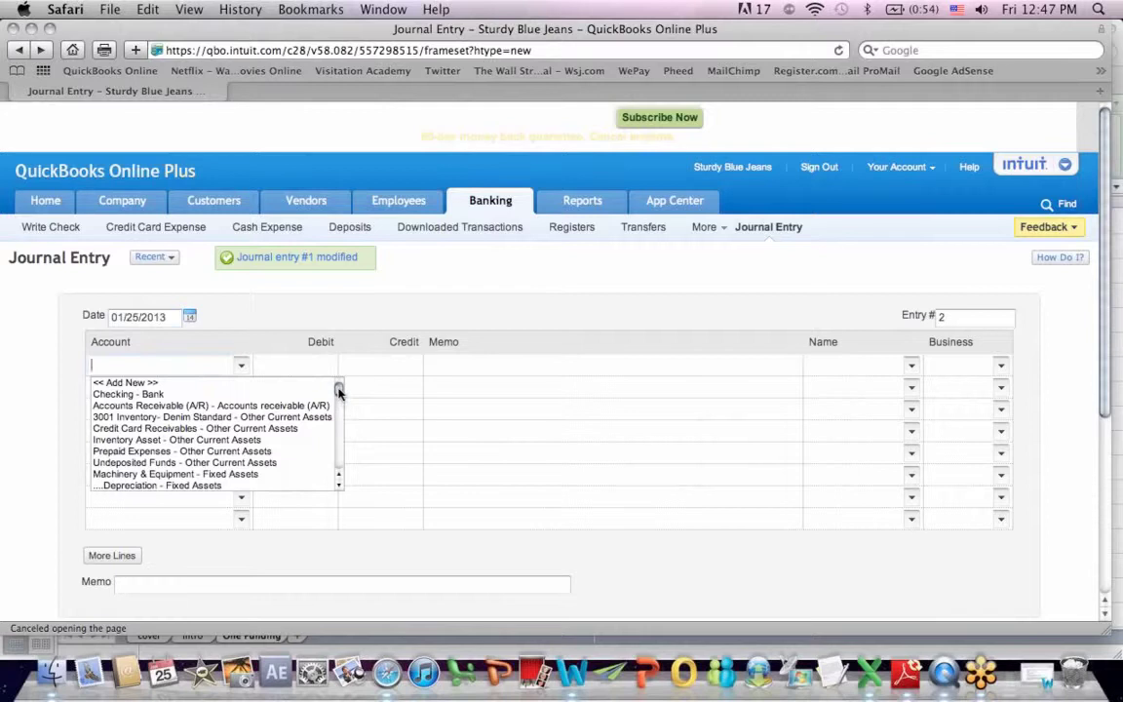
drag(339, 389, 338, 418)
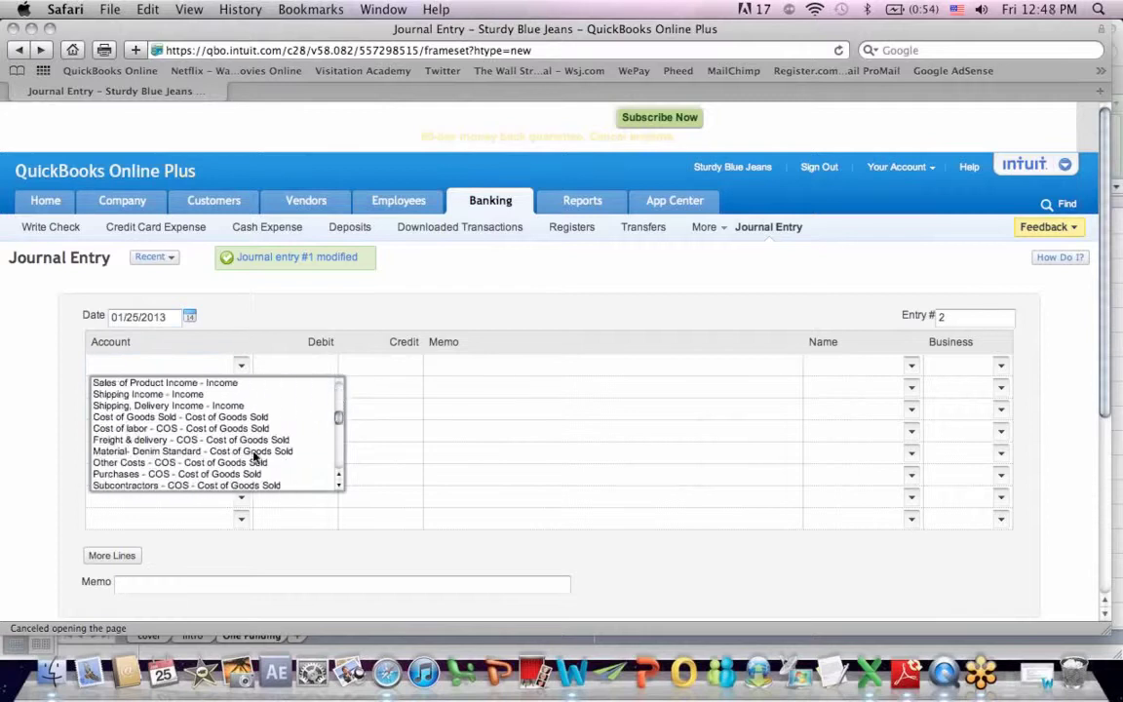
mouse_move(339, 419)
mouse_down()
mouse_move(342, 448)
mouse_move(342, 425)
mouse_up()
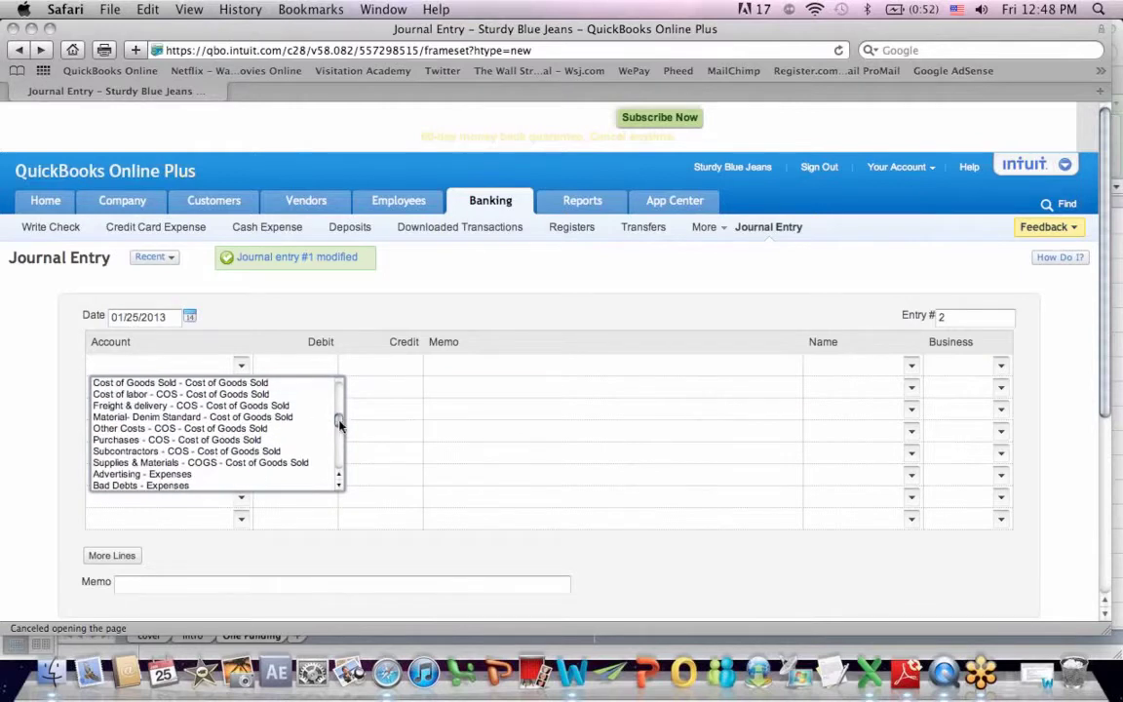
click(203, 395)
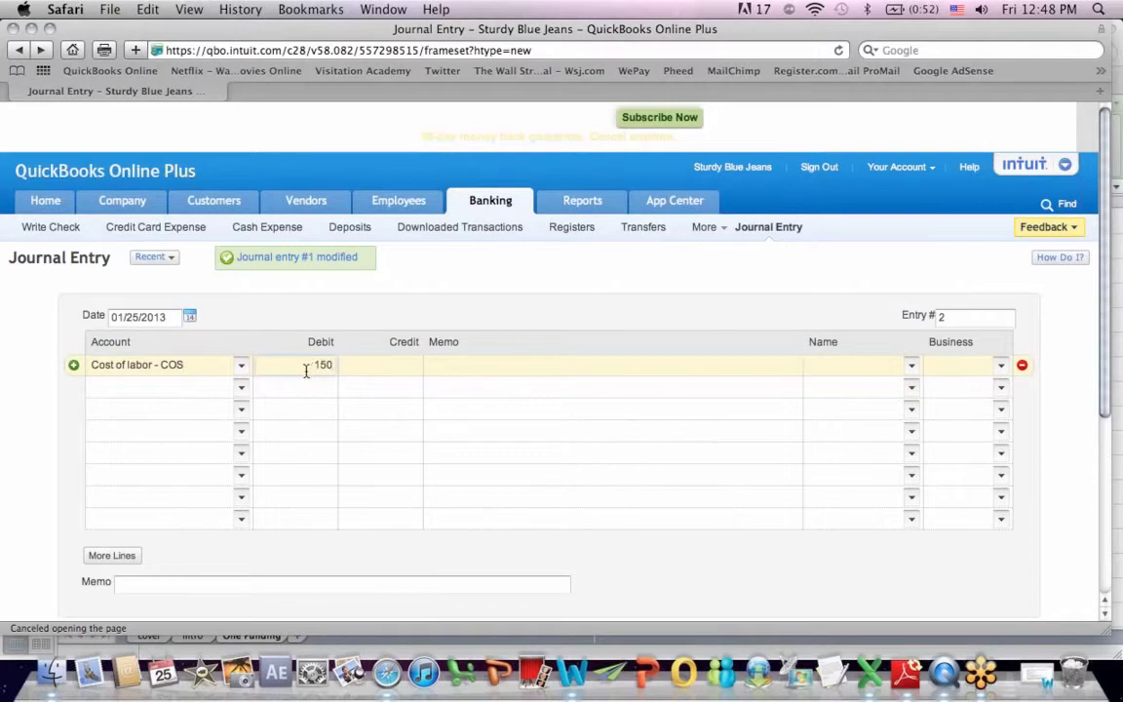
text(150)
- Assign the Checking account to the second line of the labor entry as the balancing credit
click(278, 392)
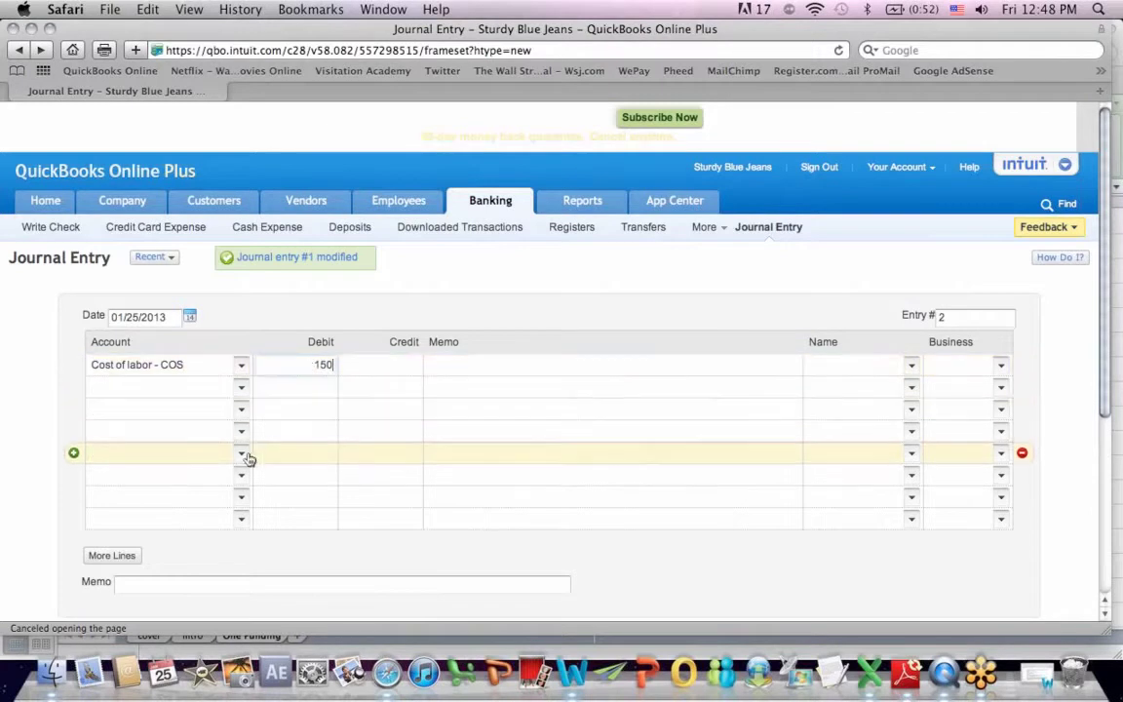
click(242, 392)
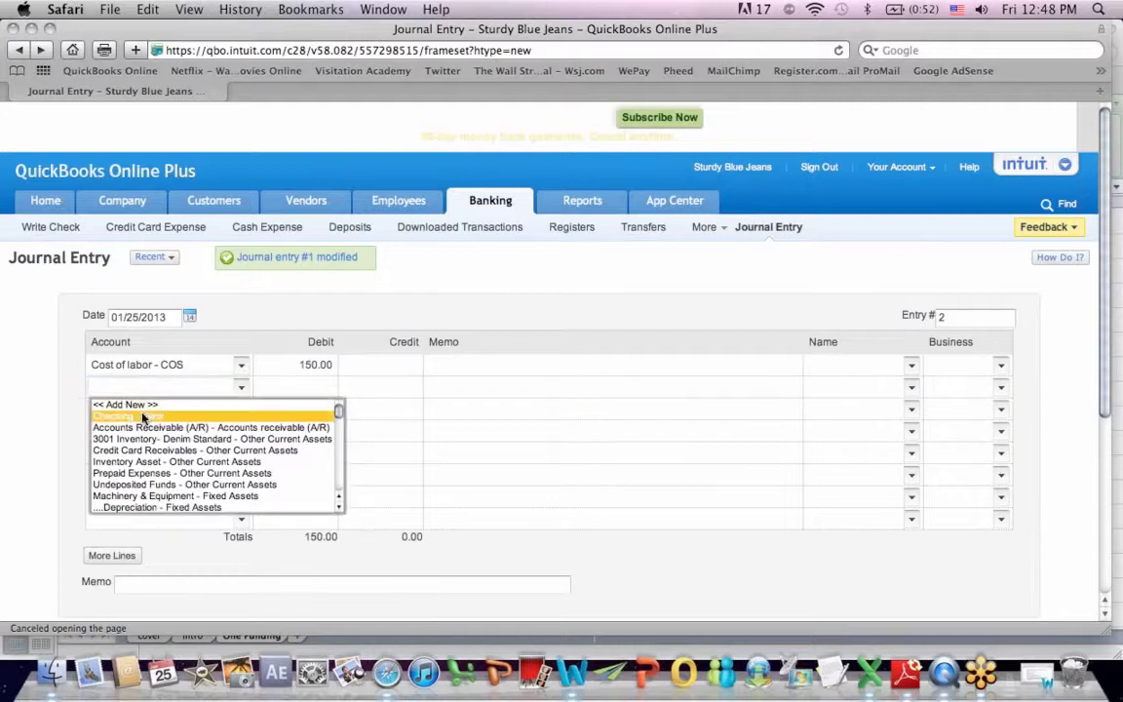
click(185, 417)
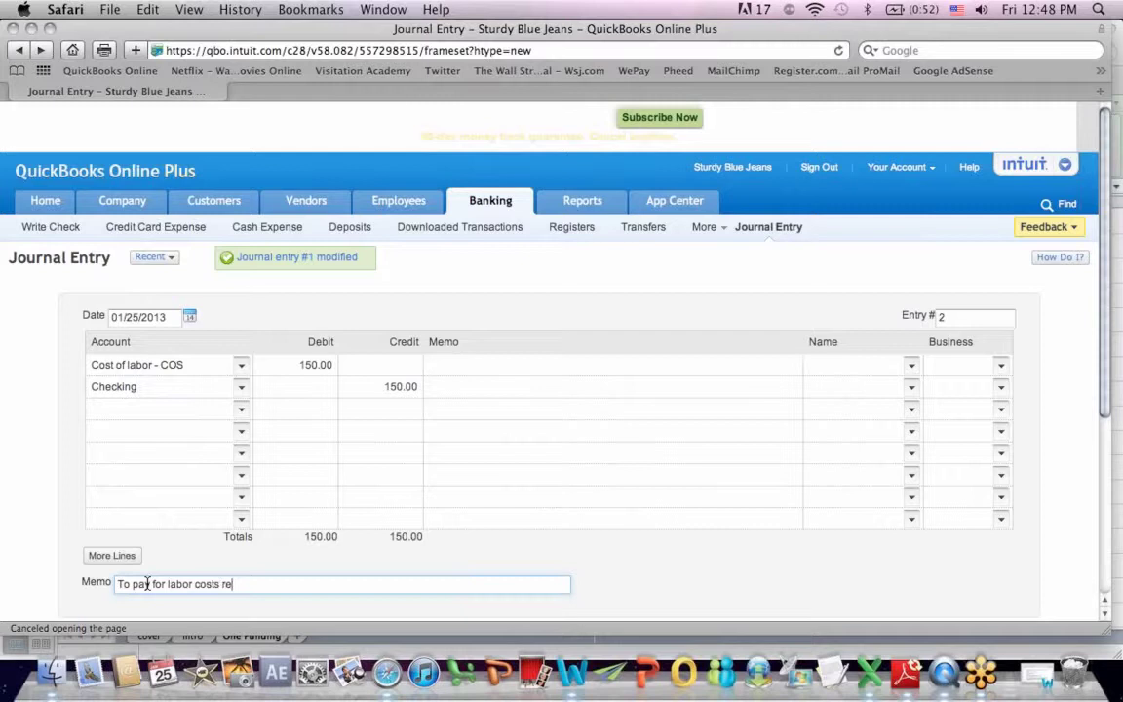
- Enter the memo "To pay for labor costs related to Fancy Clothing order" and save the entry, accepting the closing date change
text(ted t)
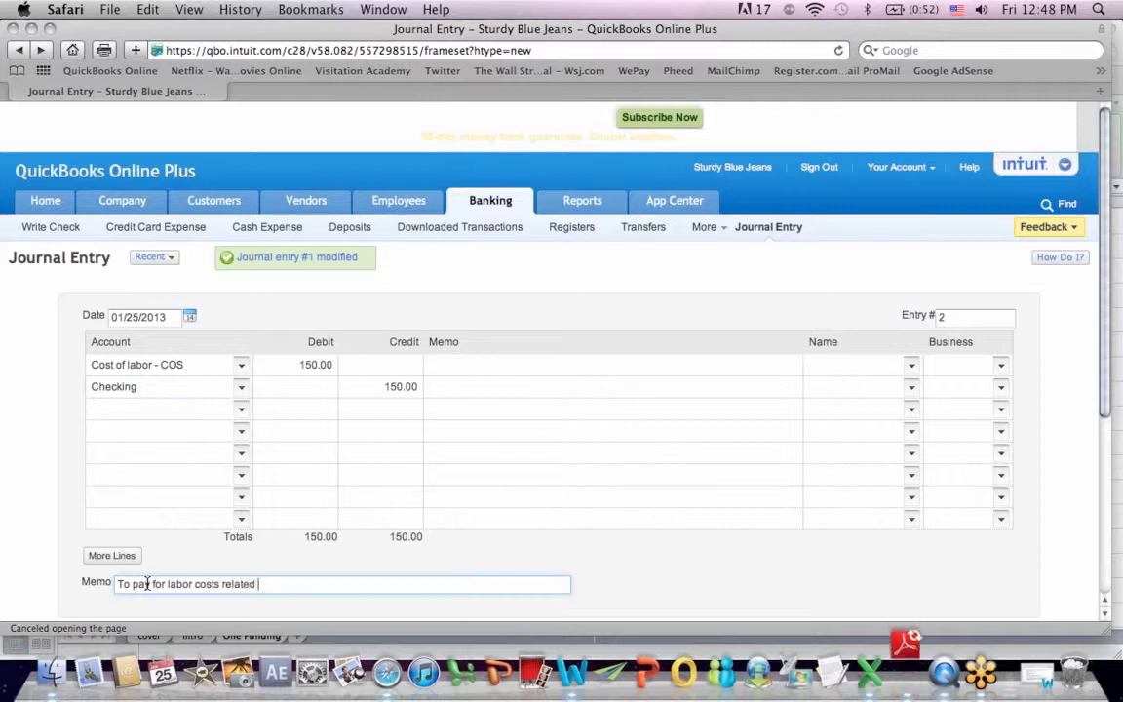
text(o Fancy)
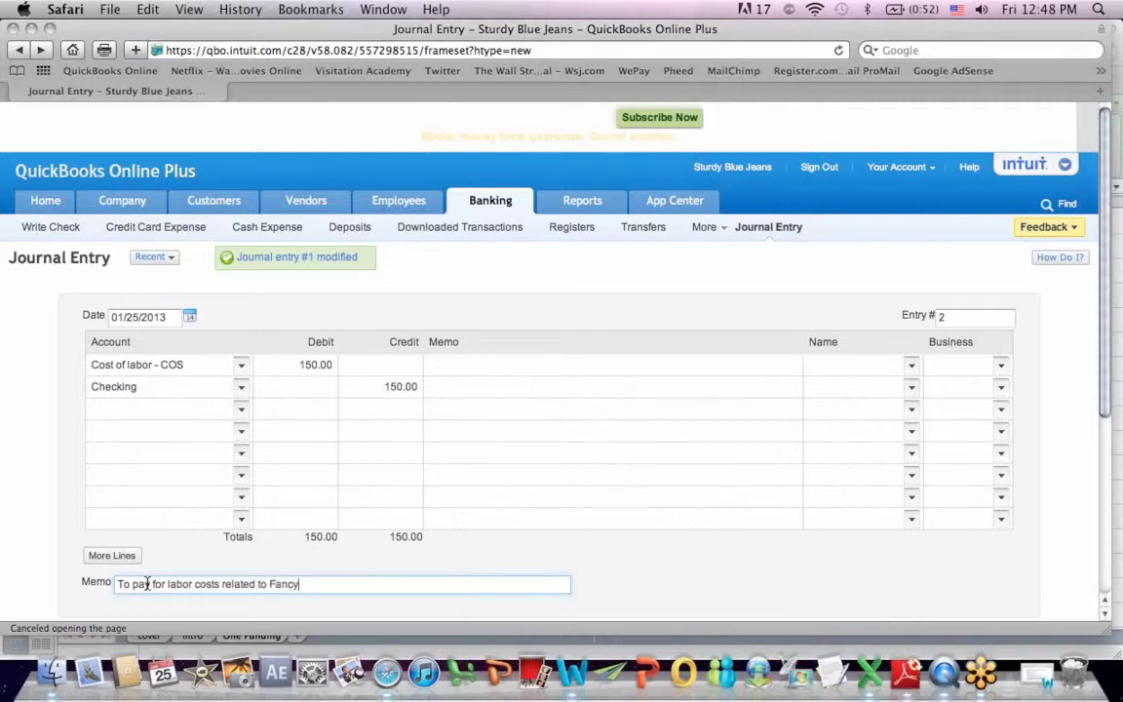
text( Clohtin)
scroll(1110, 200, down, 2)
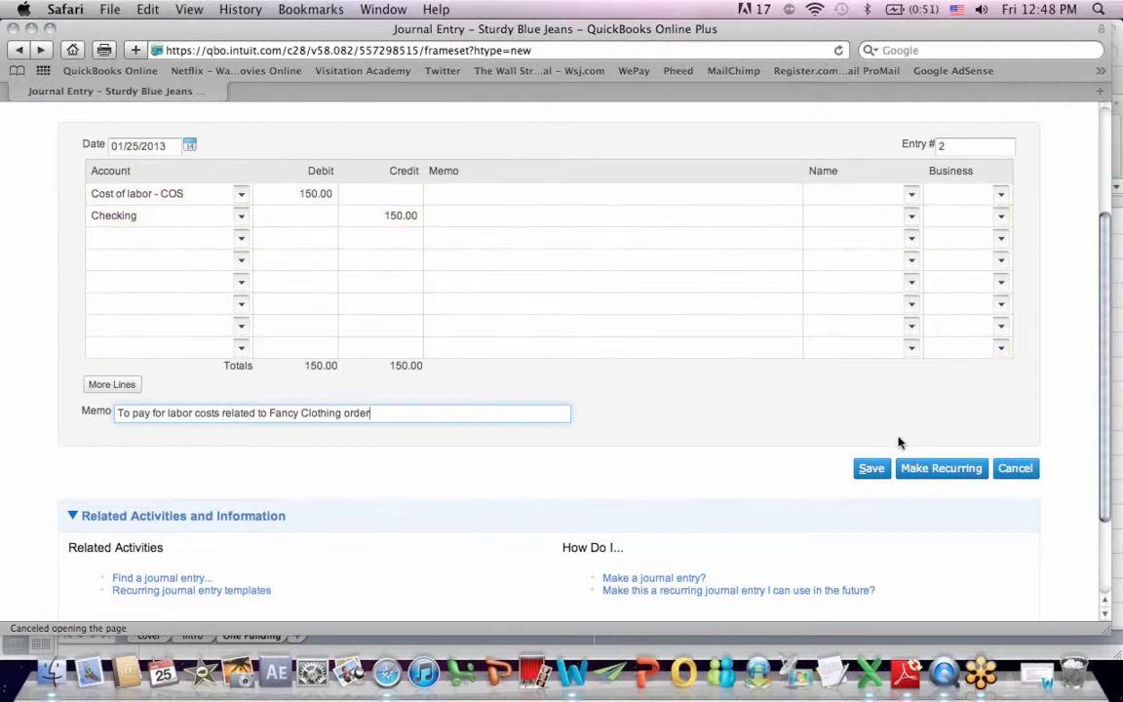
click(872, 470)
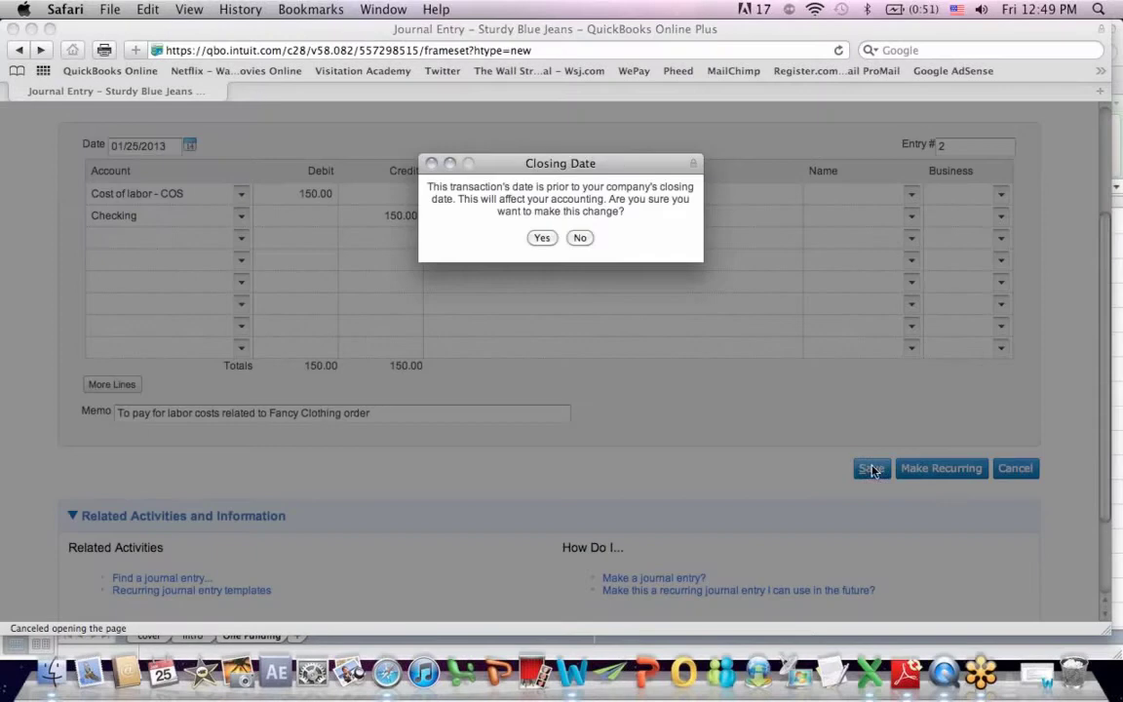
click(541, 238)
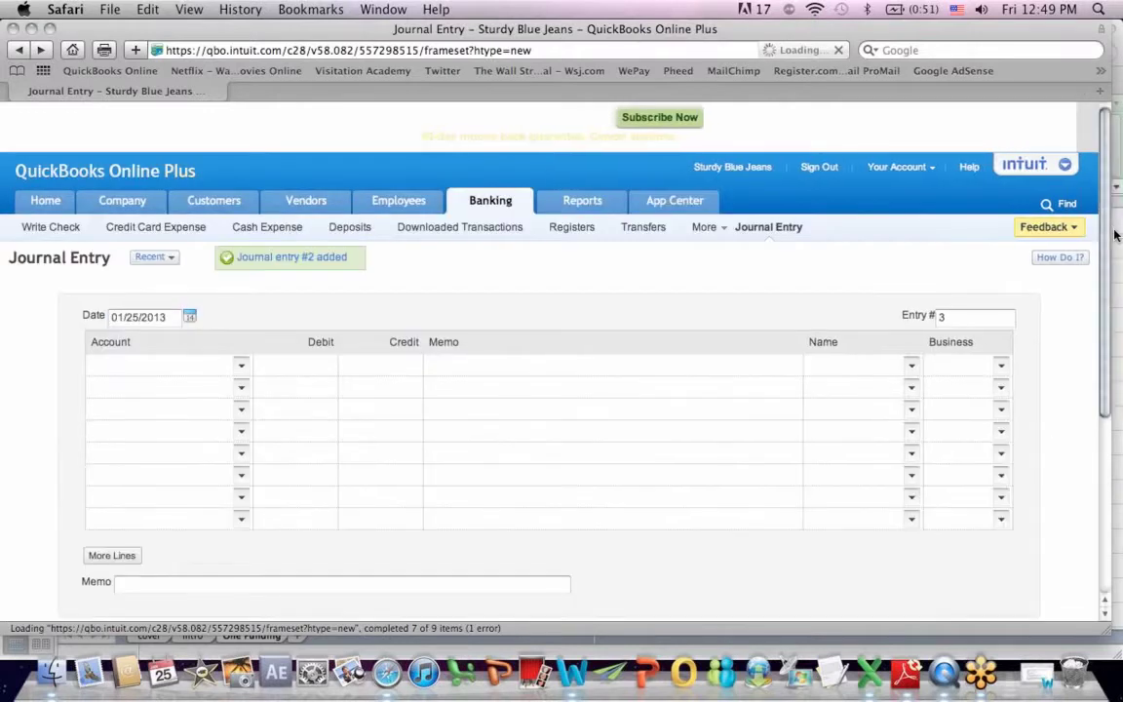
- View the list of recent journal entries and close it again
drag(1104, 224, 1002, 146)
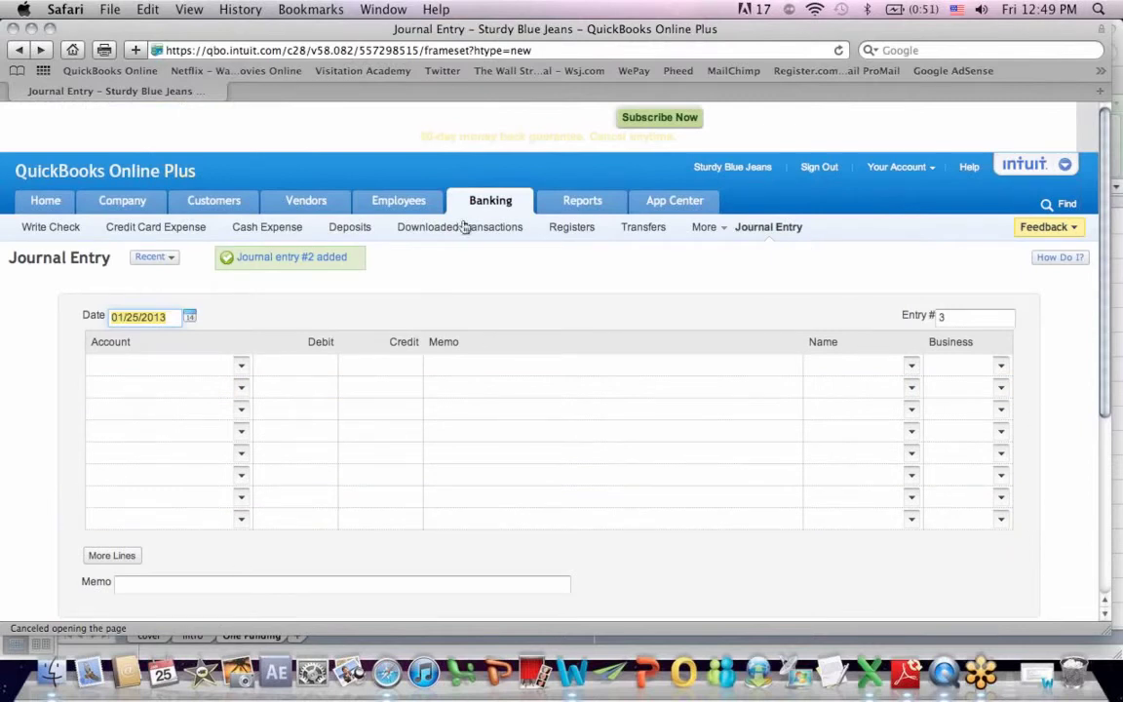
click(170, 258)
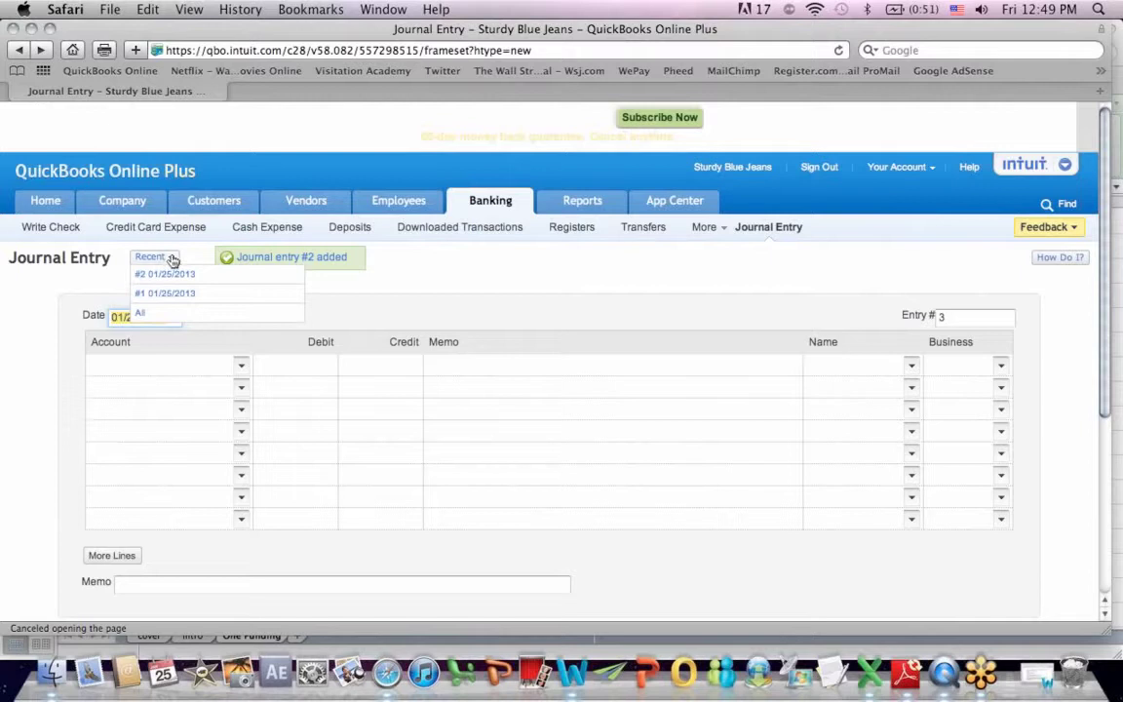
click(205, 254)
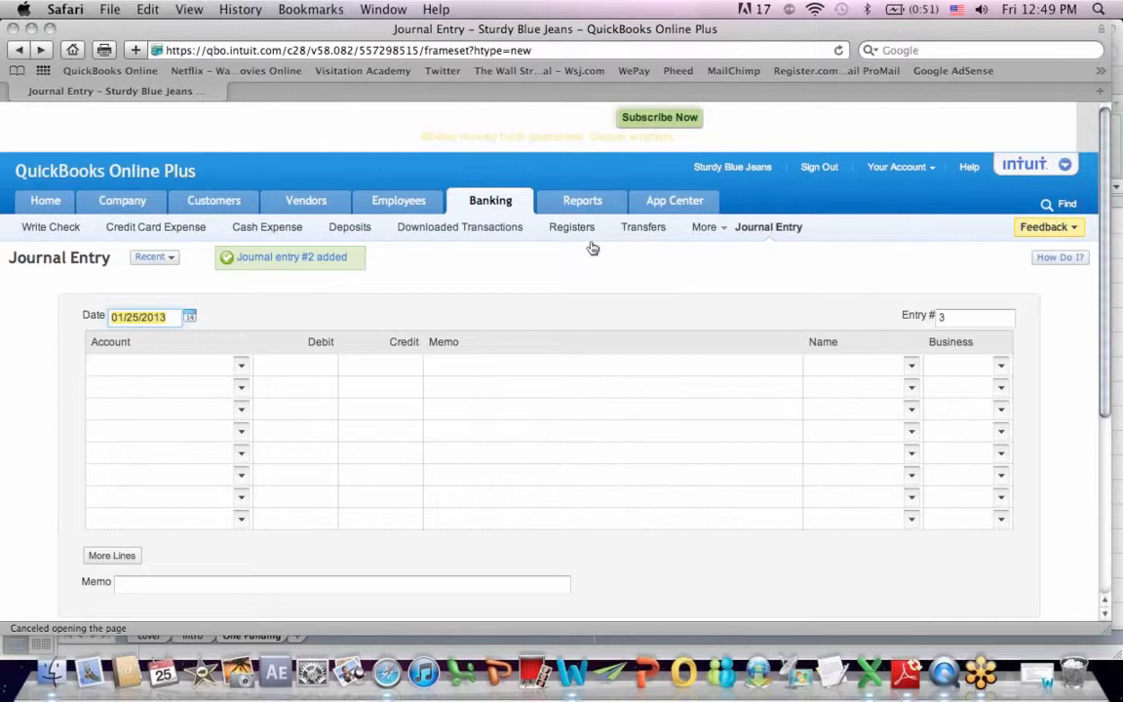
- Open the Balance Sheet report, dismiss the interview window, and examine the assets, liabilities and equity produced by the entries
mouse_move(586, 198)
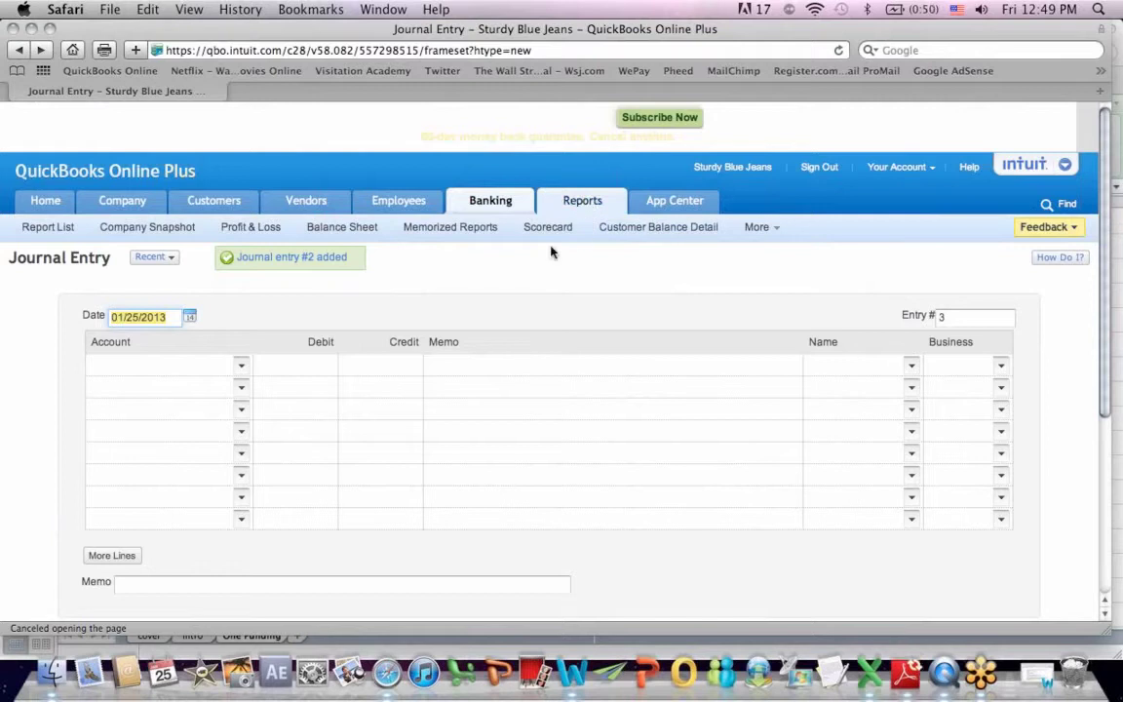
click(347, 228)
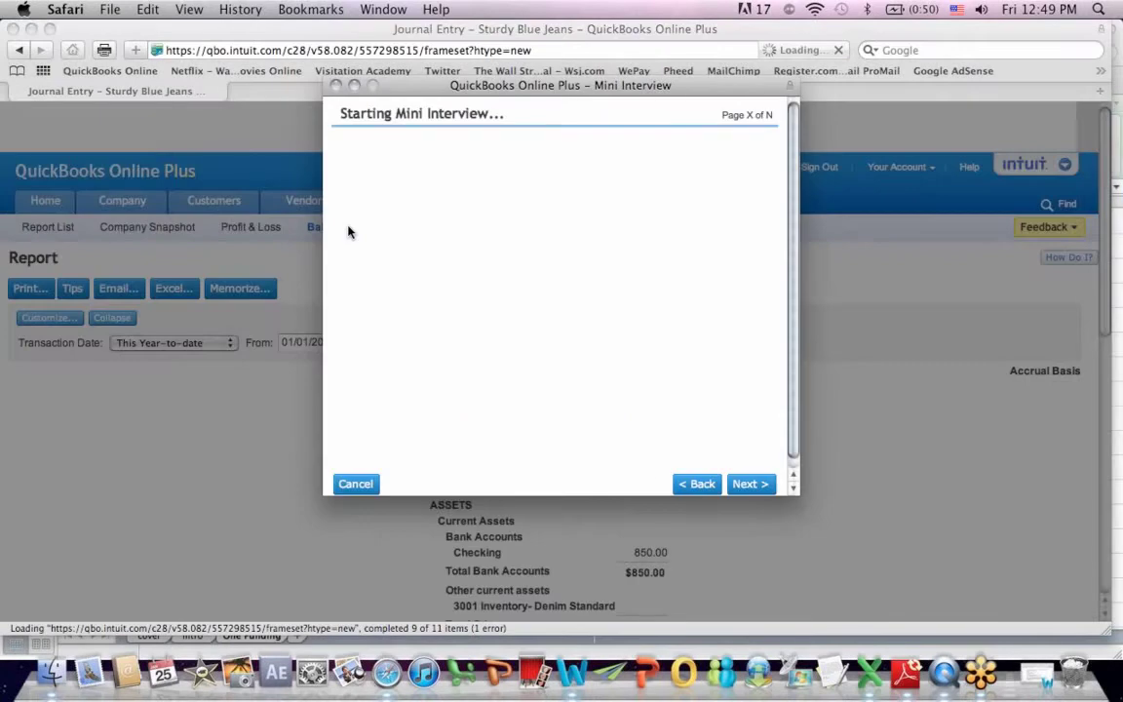
click(334, 86)
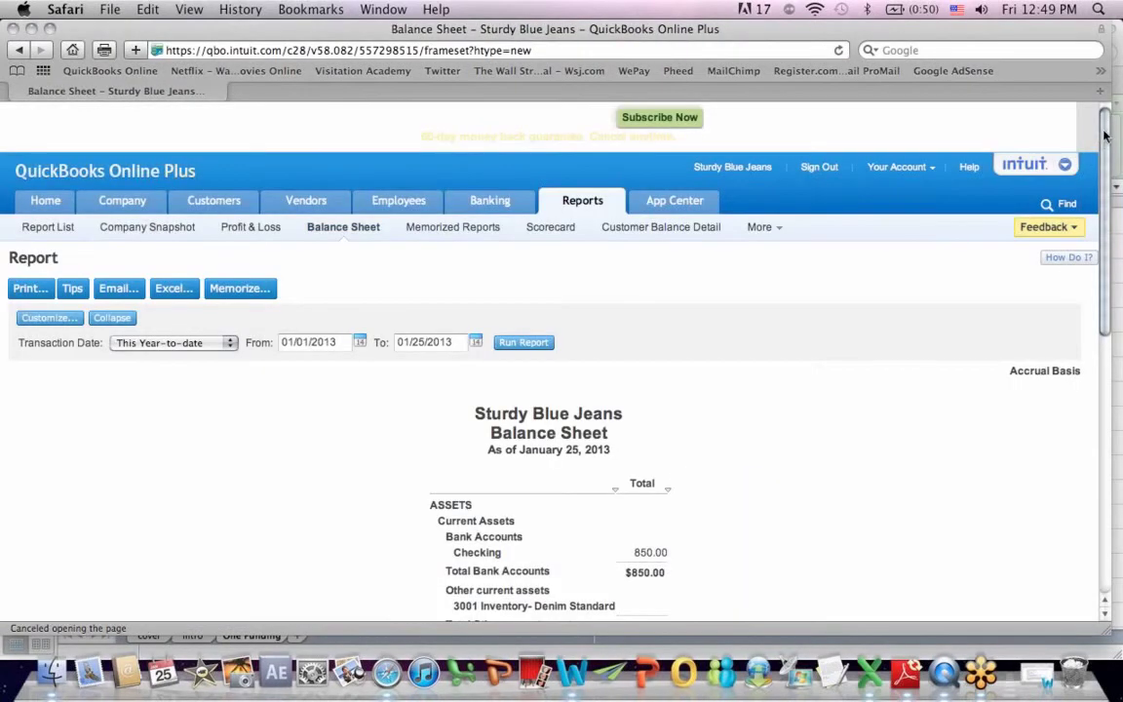
drag(1105, 135, 1114, 276)
scroll(1092, 288, down, 5)
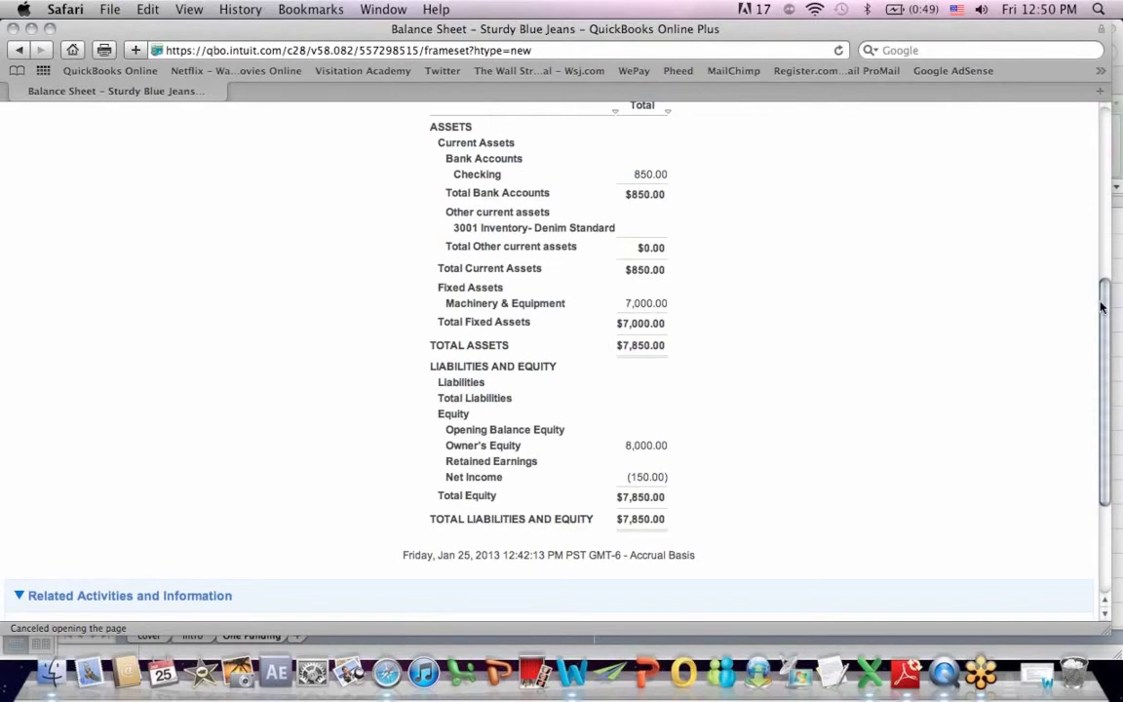
scroll(1102, 310, up, 3)
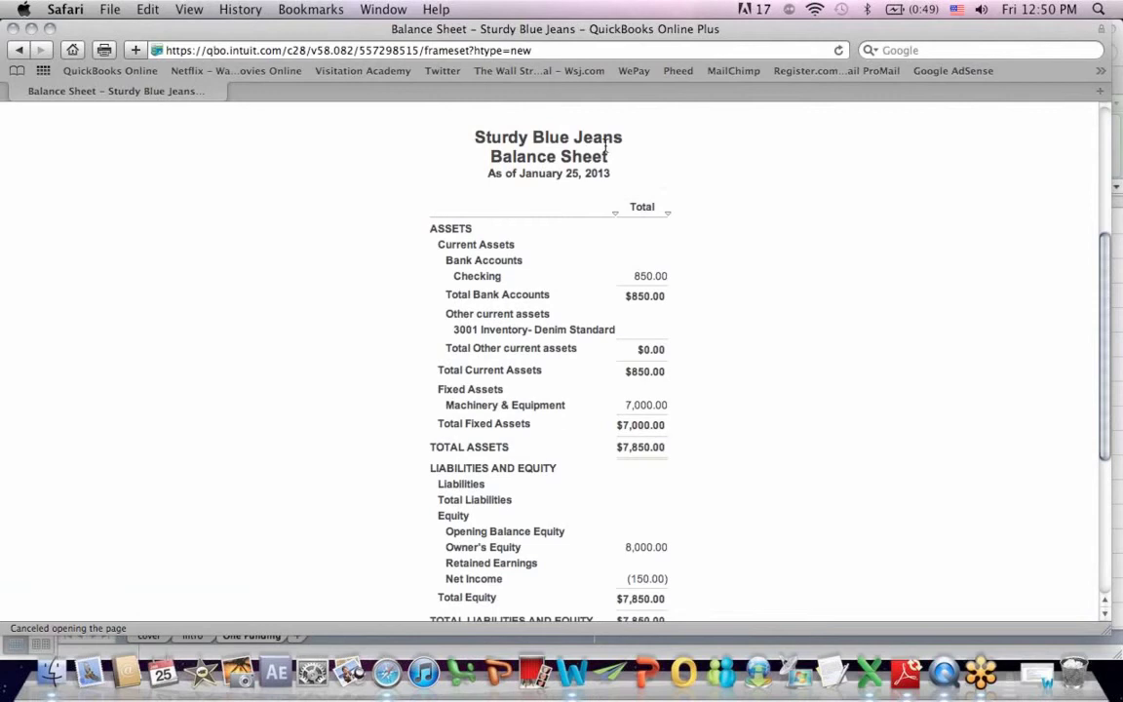
scroll(991, 234, up, 3)
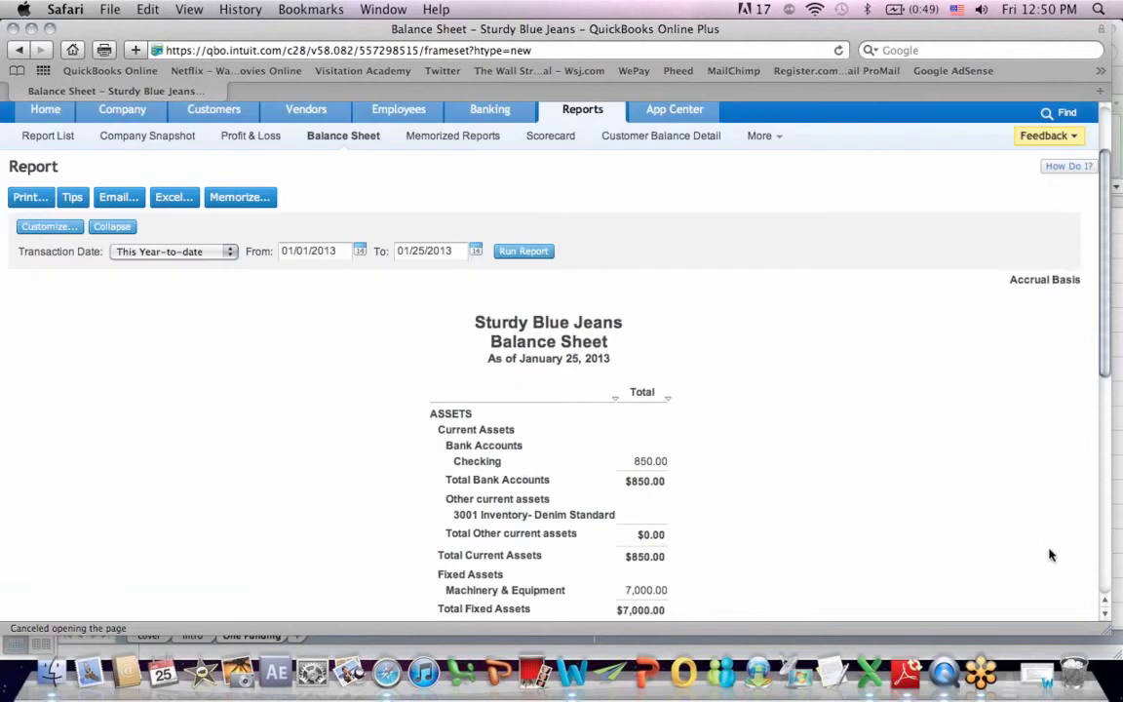